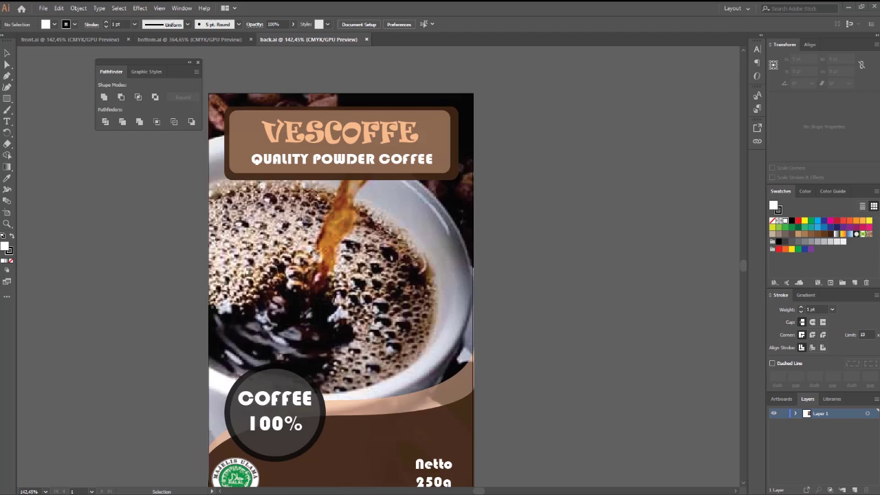
- Open left.ai, Right.ai and top.ai from the template folder in Illustrator
click(98, 492)
double_click(177, 263)
key(ctrl+o)
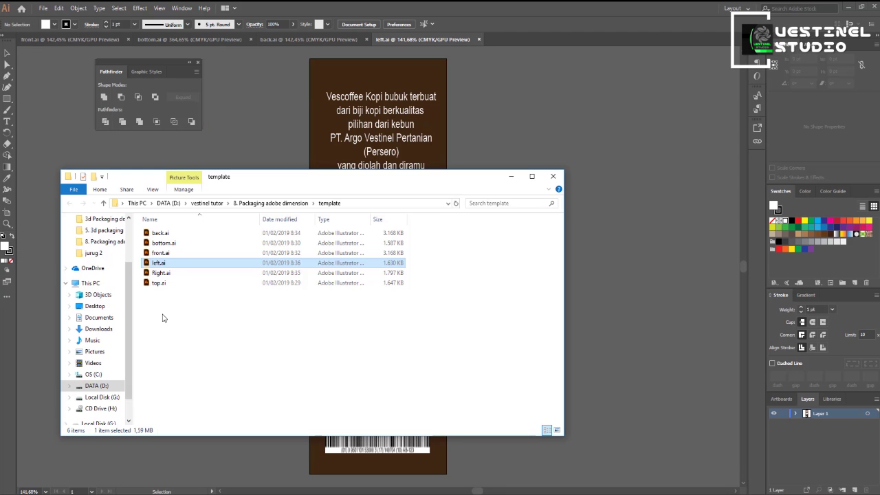
double_click(172, 274)
key(ctrl+o)
double_click(158, 282)
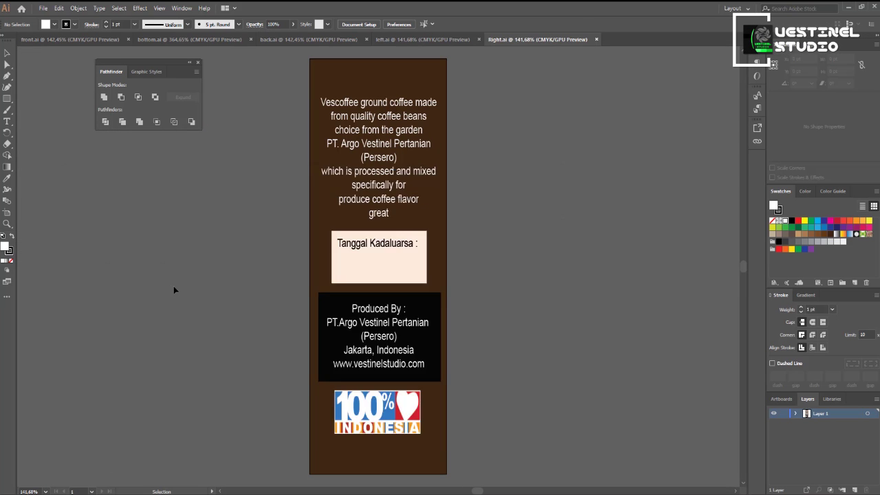
- Export the front.ai artwork as front.png into the template folder
click(69, 39)
click(42, 7)
mouse_move(85, 175)
click(232, 185)
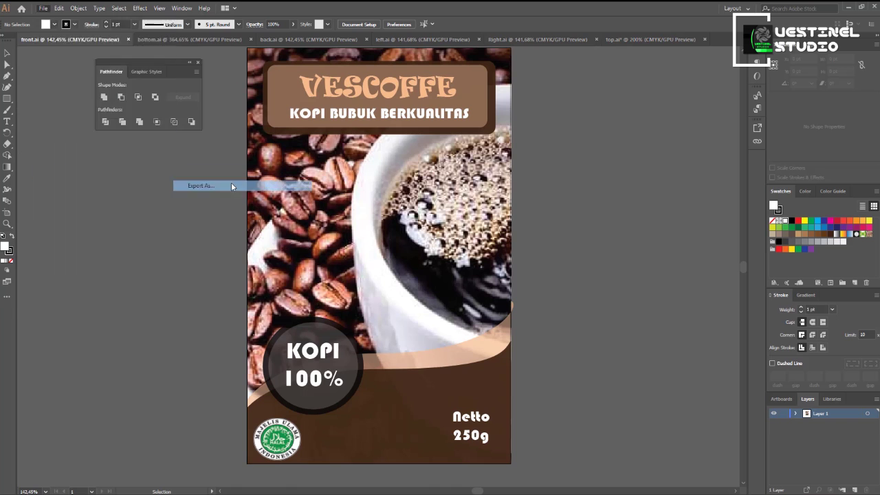
click(362, 287)
click(444, 395)
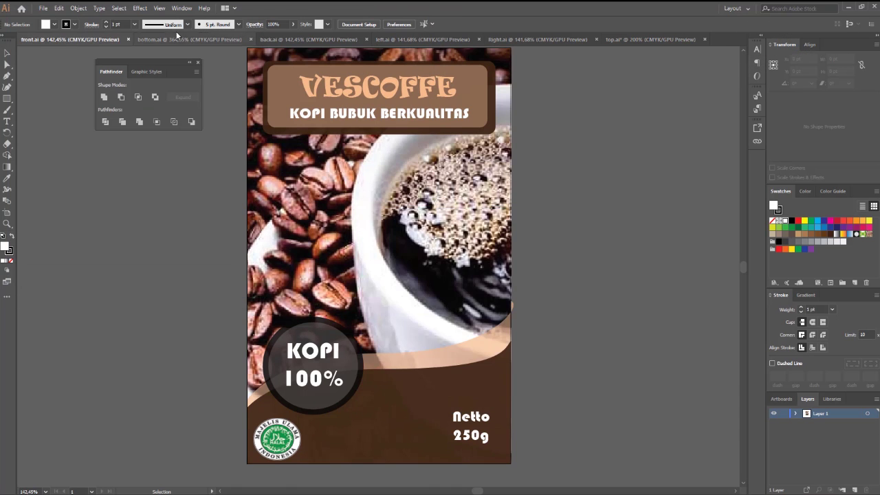
- Export the bottom.ai artwork as bottom.png into the template folder
click(207, 39)
click(42, 8)
mouse_move(85, 175)
click(232, 185)
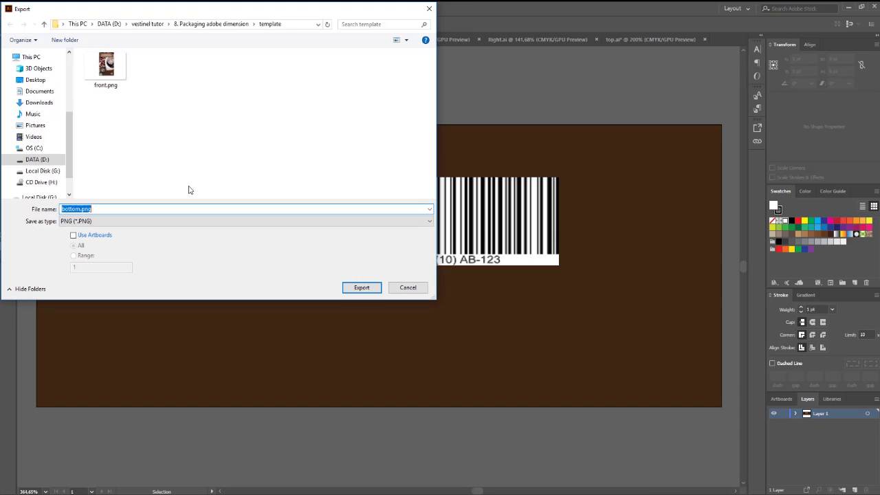
click(361, 287)
key(Return)
- Export the back.ai artwork as back.png into the template folder
click(281, 40)
click(43, 7)
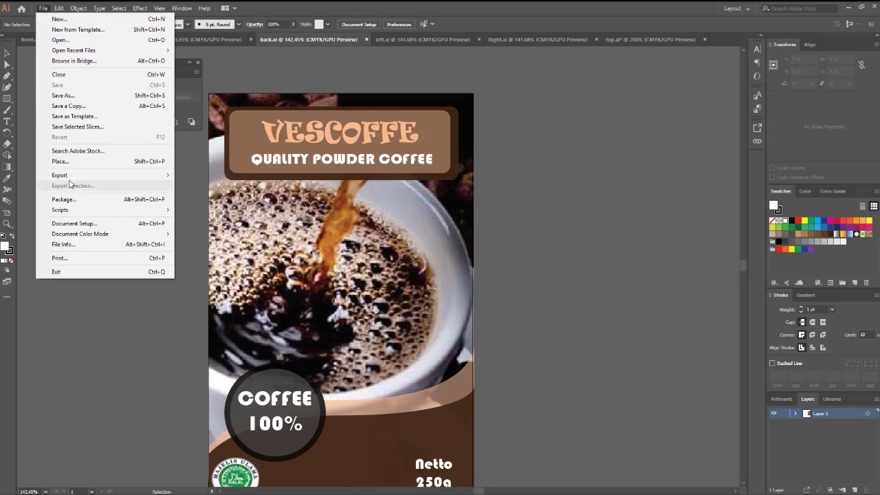
click(231, 185)
click(361, 287)
click(444, 395)
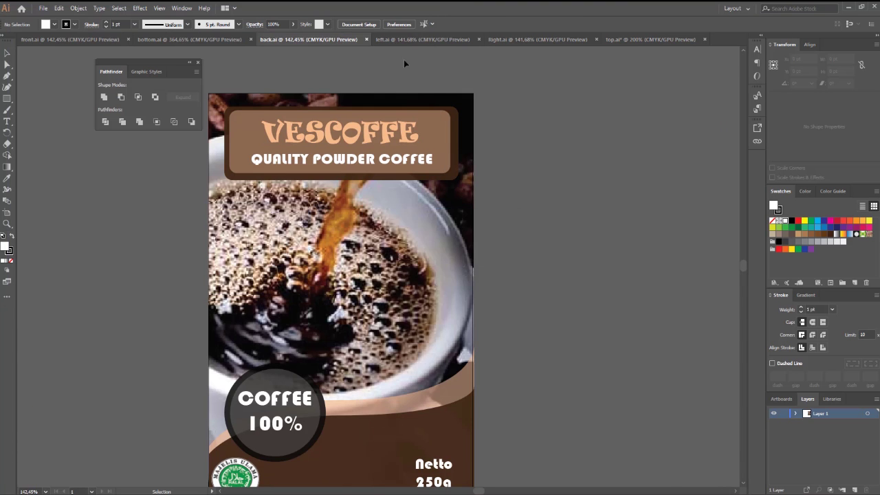
- Export the left.ai artwork as left.png into the template folder
click(413, 39)
click(42, 7)
mouse_move(124, 177)
click(209, 184)
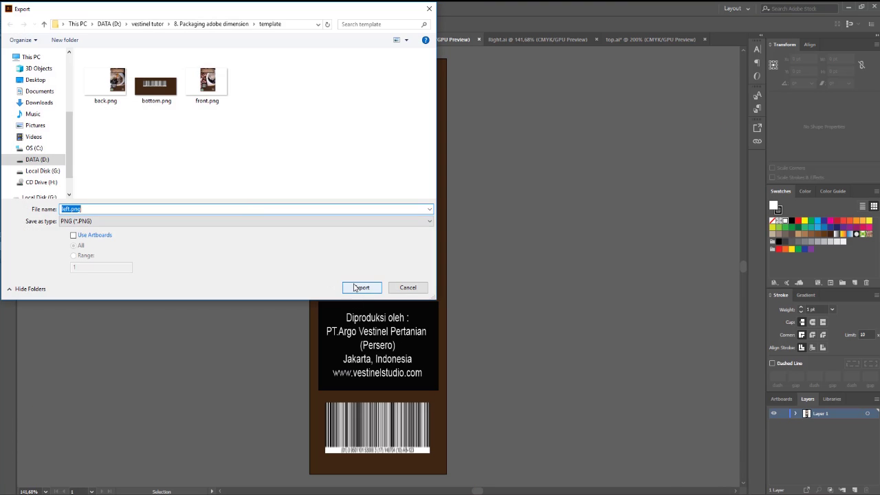
click(361, 287)
click(448, 395)
- Export the Right.ai artwork as Right.png into the template folder
click(537, 39)
click(43, 8)
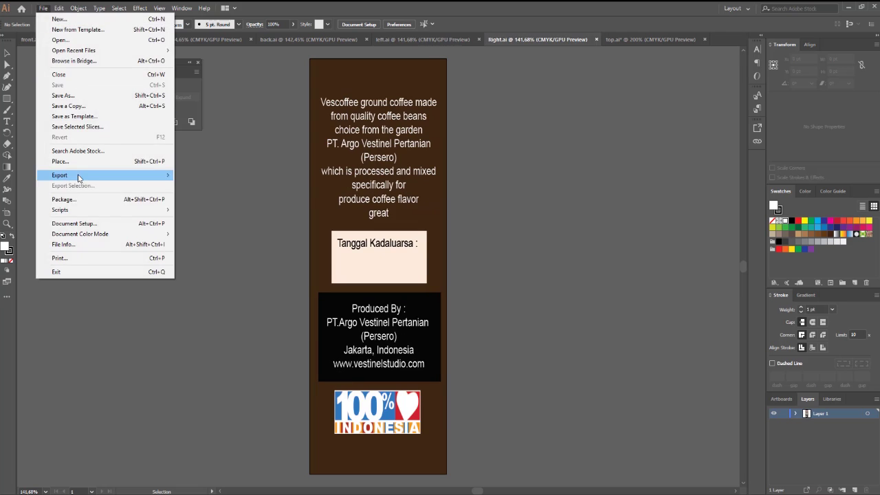
mouse_move(123, 177)
click(209, 184)
click(361, 287)
click(447, 395)
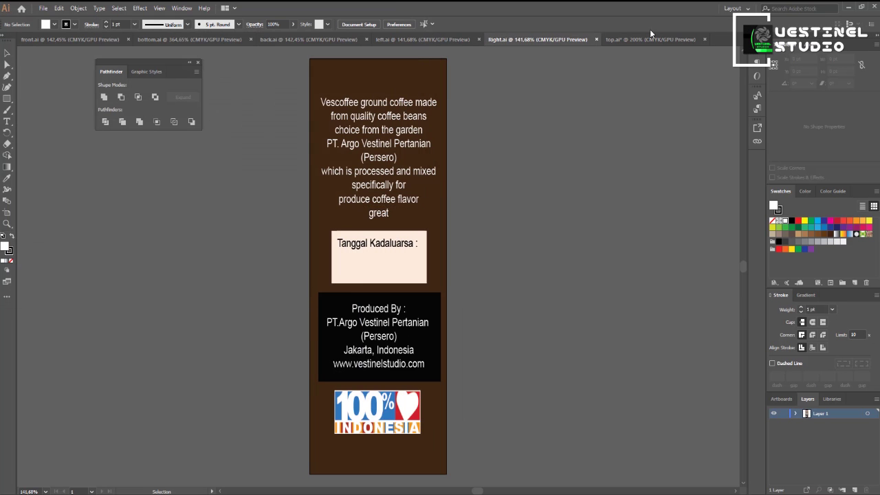
- Export the top.ai artwork as top.png into the template folder
click(649, 39)
click(43, 8)
mouse_move(124, 177)
click(210, 184)
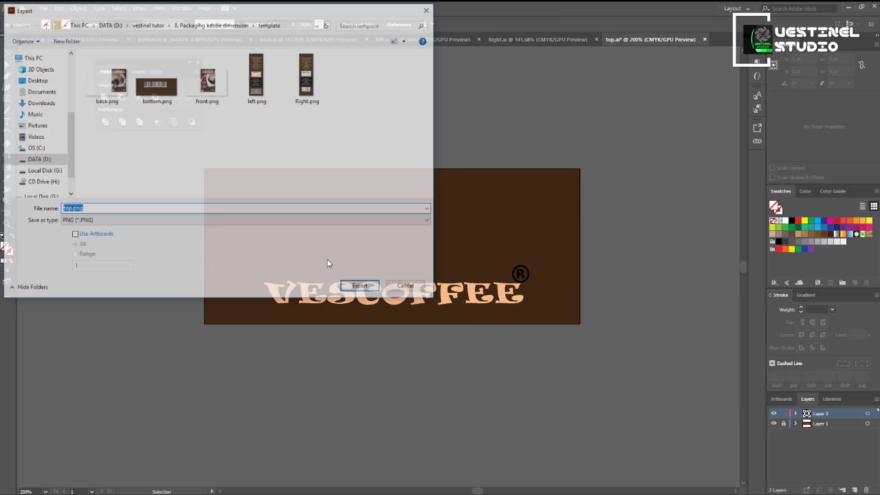
click(362, 287)
click(448, 395)
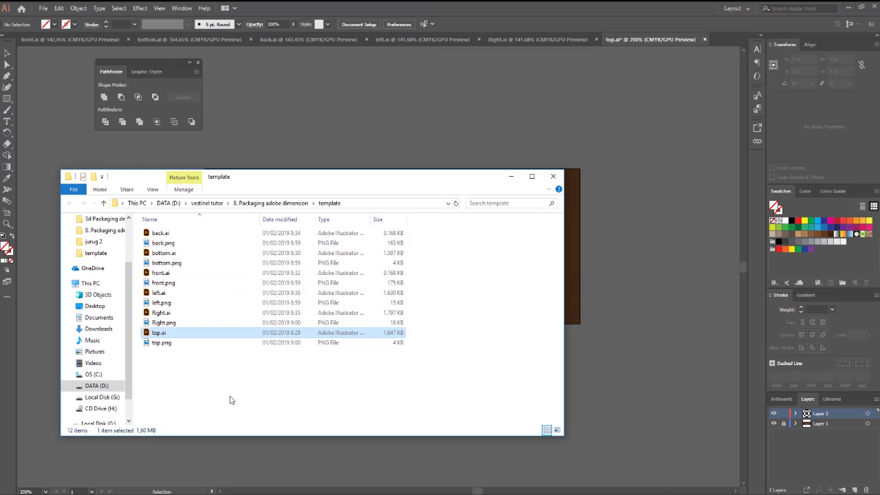
- Show the template folder as thumbnails, then crop back.png in Paint to its artwork, about 315 × 480 px, and save it
right_click(230, 398)
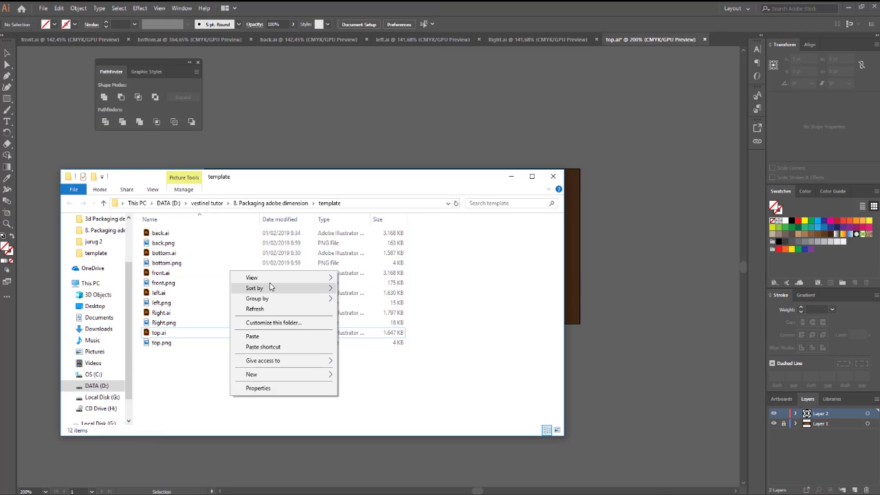
click(401, 287)
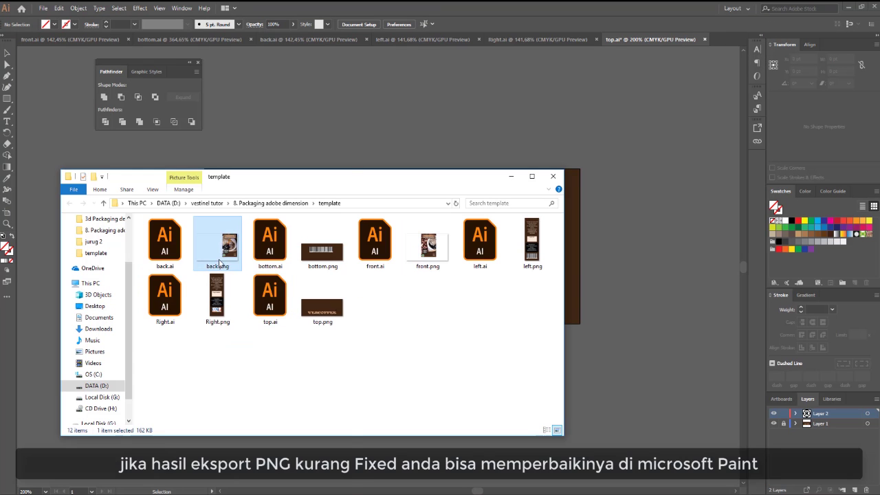
right_click(219, 244)
mouse_move(260, 349)
click(375, 390)
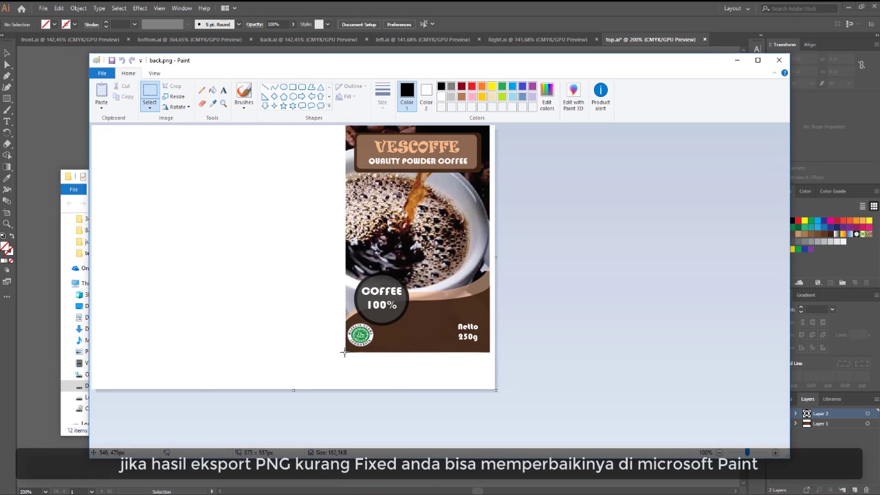
drag(488, 125, 490, 125)
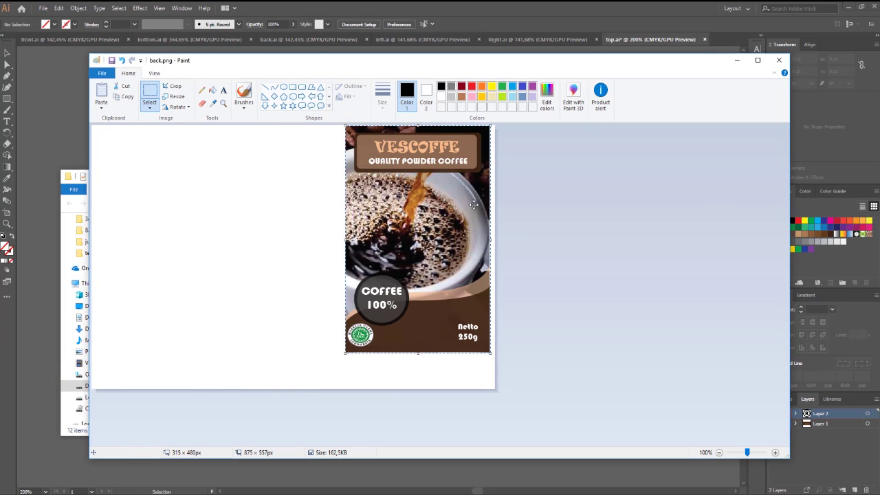
click(176, 87)
click(779, 60)
- Crop front.png in Paint to its artwork, about 313 × 478 px, removing the white margins, and save it
right_click(426, 246)
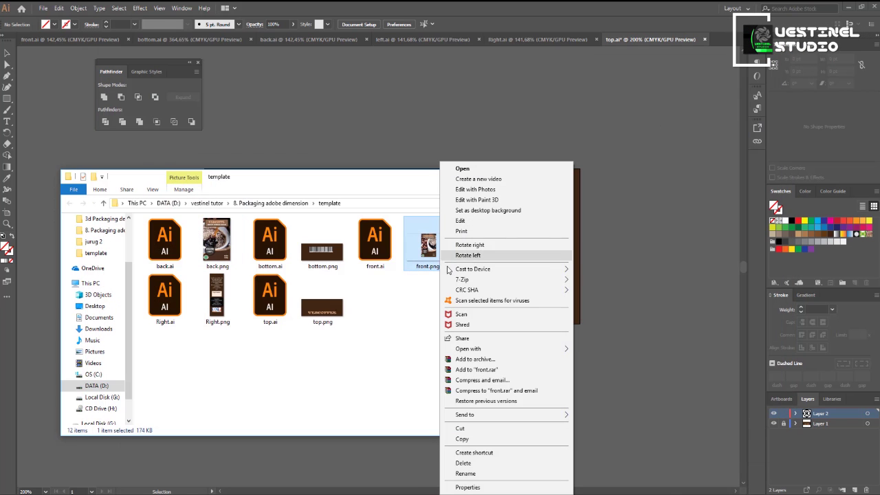
mouse_move(481, 348)
click(658, 392)
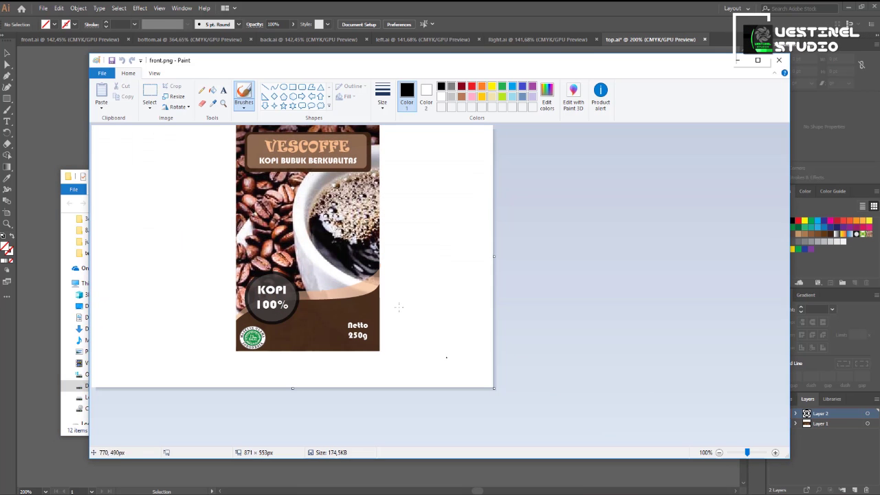
click(149, 108)
click(175, 126)
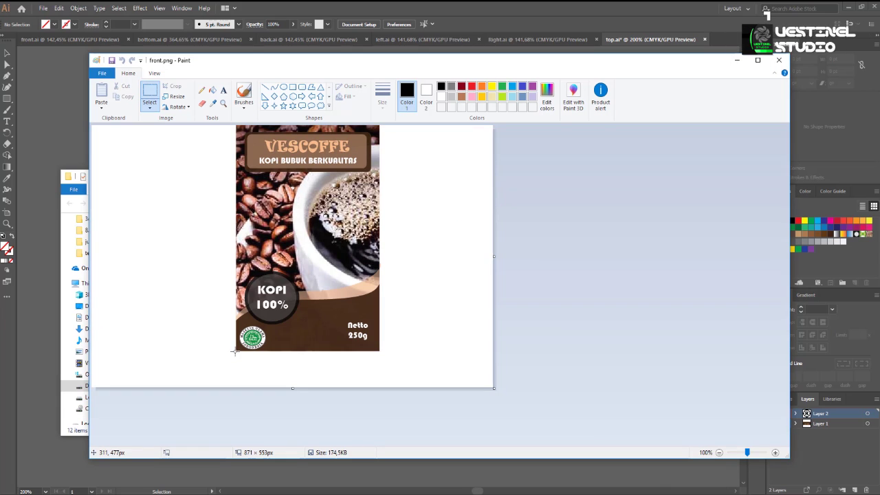
click(175, 85)
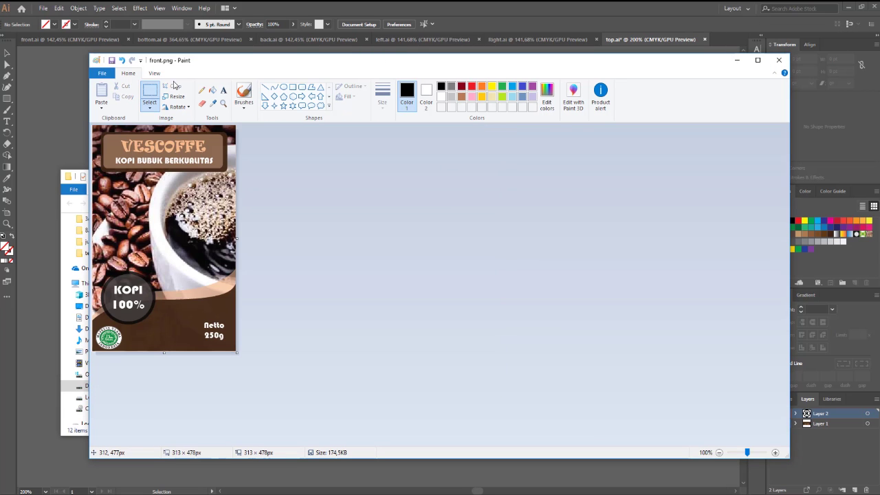
click(779, 60)
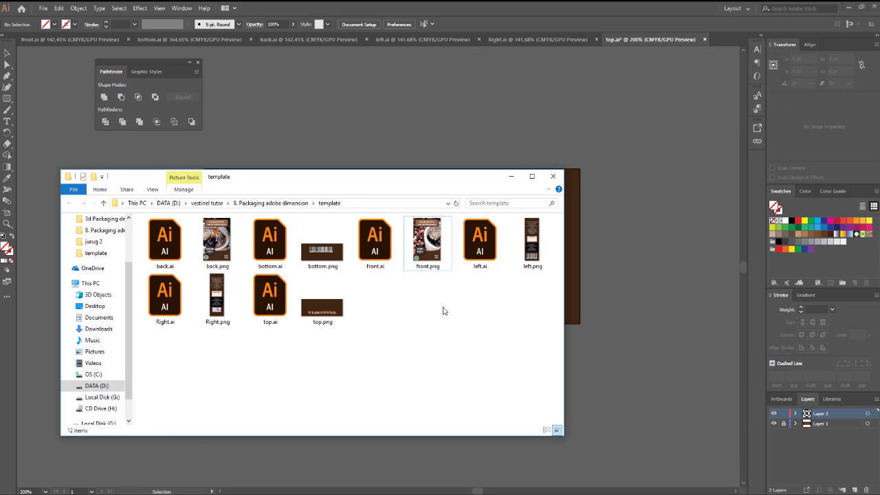
- Switch to Adobe Dimension and place a Cube model from the starter assets at the centre of the ground grid
click(847, 7)
click(511, 176)
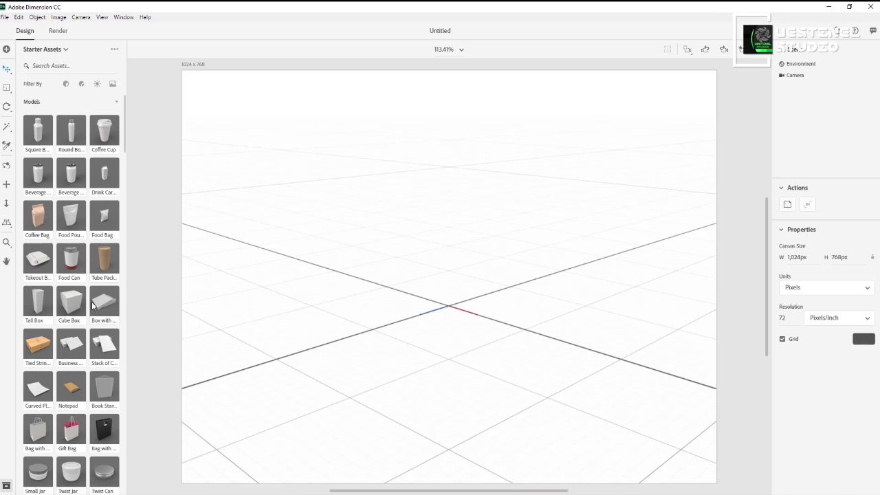
scroll(94, 303, down, 5)
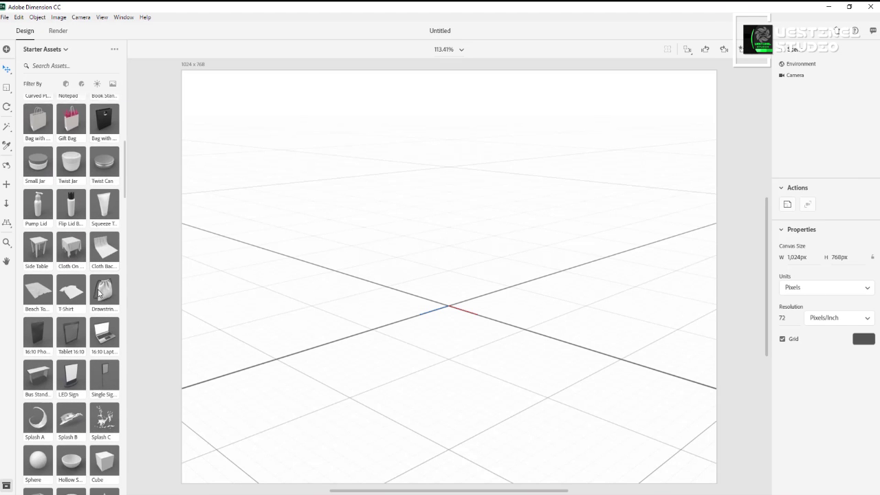
scroll(98, 293, down, 2)
drag(104, 342, 413, 311)
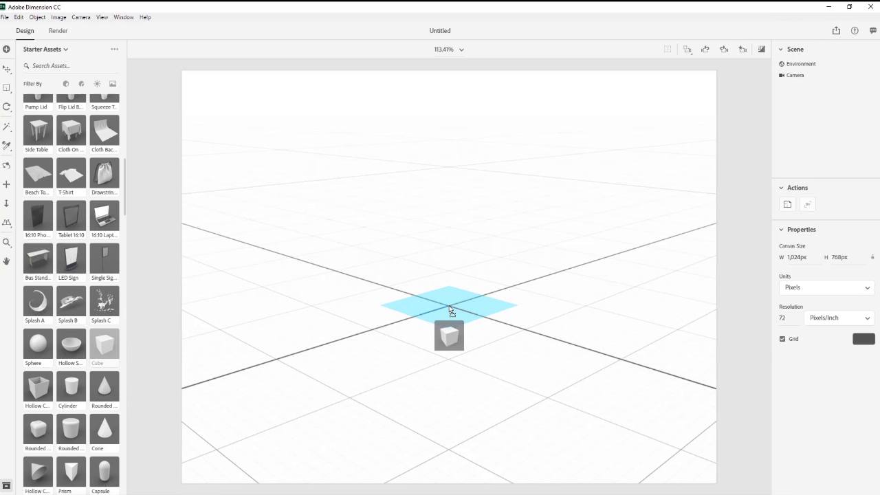
drag(450, 311, 449, 309)
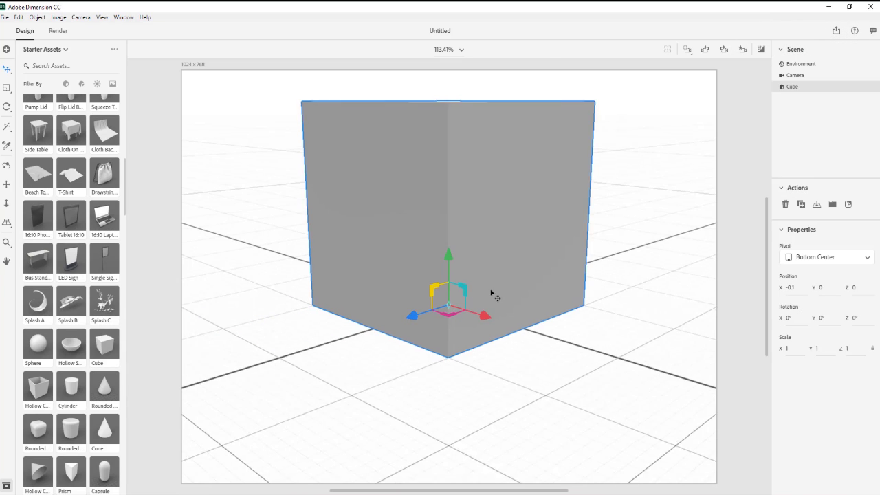
- Scale the cube into a tall, thin packaging box, with scale Y about 1.8 and Z about 0.3
right_drag(559, 236, 567, 260)
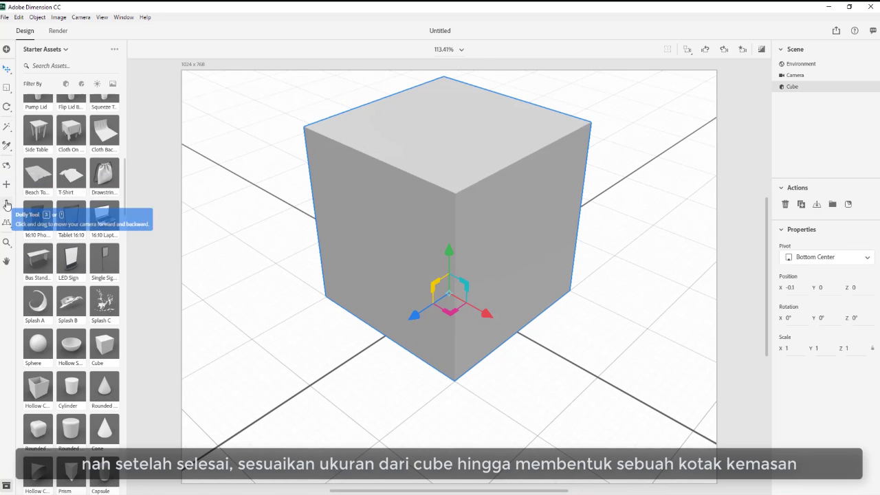
drag(449, 255, 449, 207)
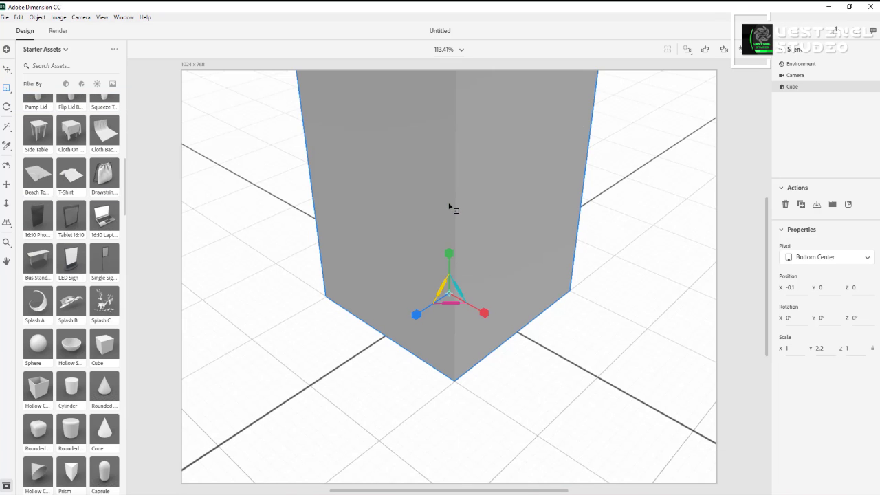
scroll(460, 215, down, 4)
scroll(490, 222, down, 4)
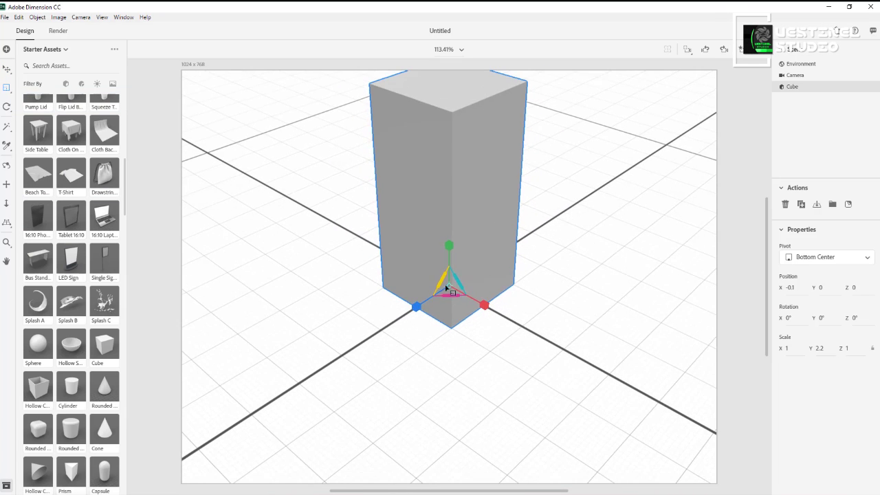
drag(417, 307, 436, 293)
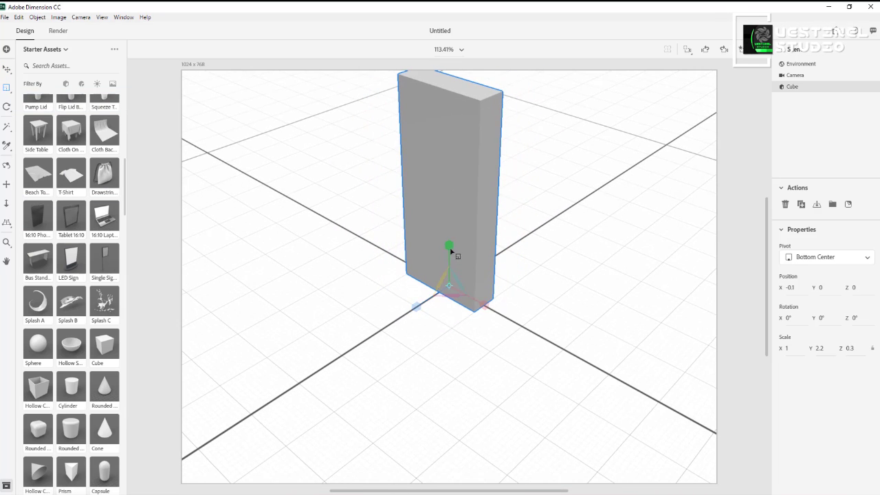
drag(451, 251, 455, 253)
- Place front.png from the template folder as a graphic on the box's wide front face
middle_drag(455, 253, 510, 238)
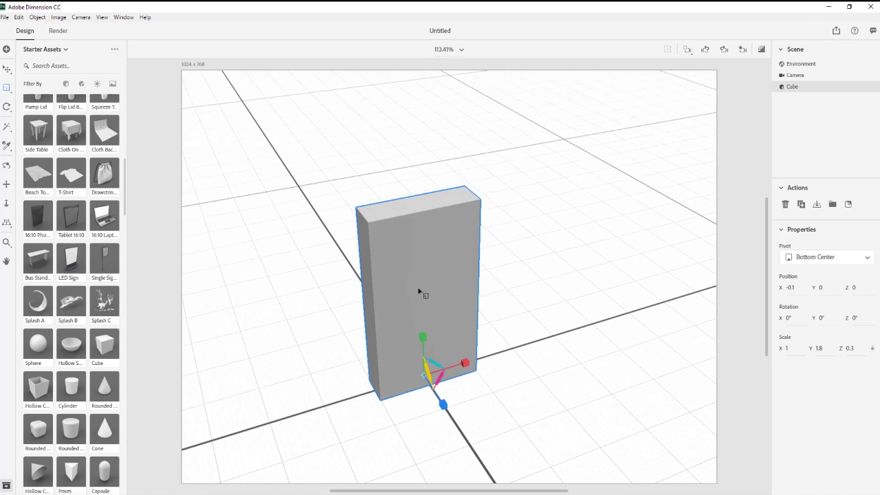
middle_drag(418, 292, 434, 230)
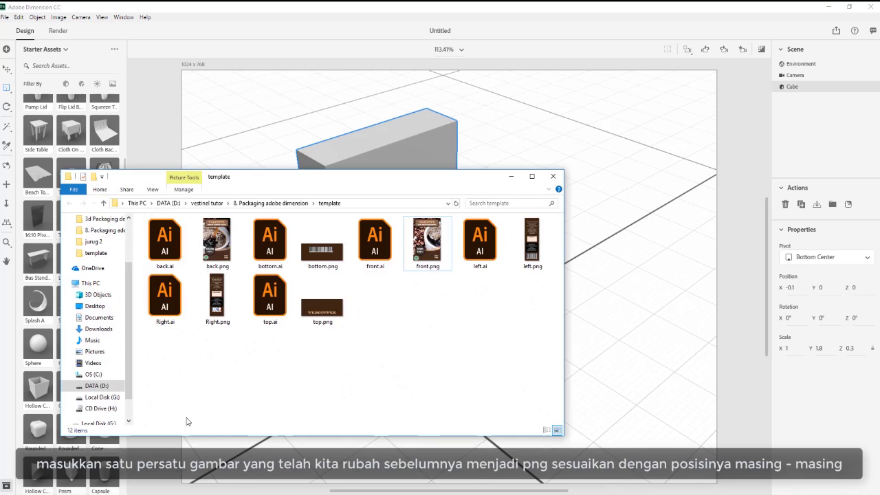
drag(295, 172, 522, 191)
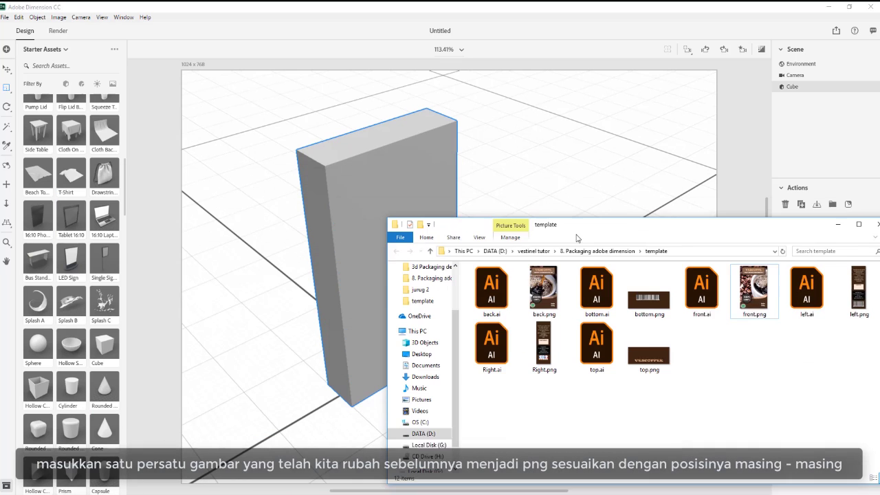
drag(754, 292, 359, 234)
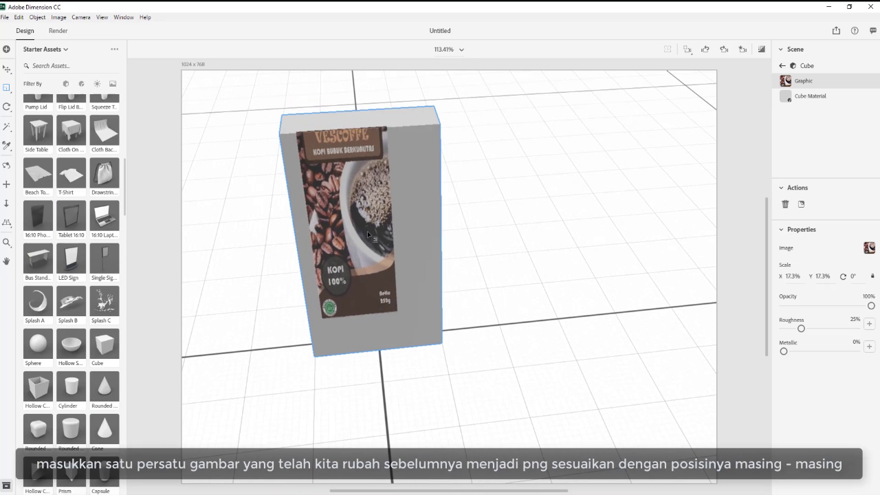
- Position the front artwork on the wide face and stretch it to cover the face, about X 30.9% and Y 20% scale
drag(367, 231, 378, 261)
drag(368, 169, 365, 139)
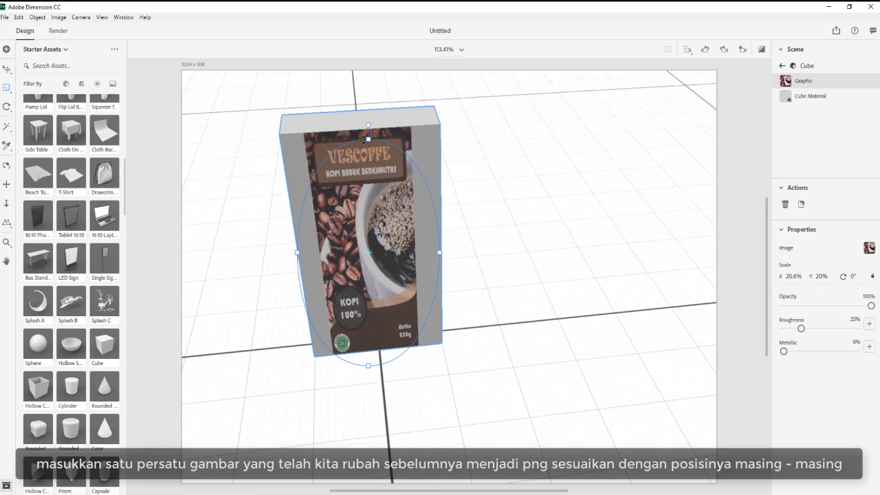
click(421, 150)
drag(424, 334, 413, 335)
double_click(404, 251)
drag(439, 252, 449, 252)
- Fine-tune the front artwork's position and width so it meets both vertical edges of the box's front face
right_drag(502, 257, 572, 223)
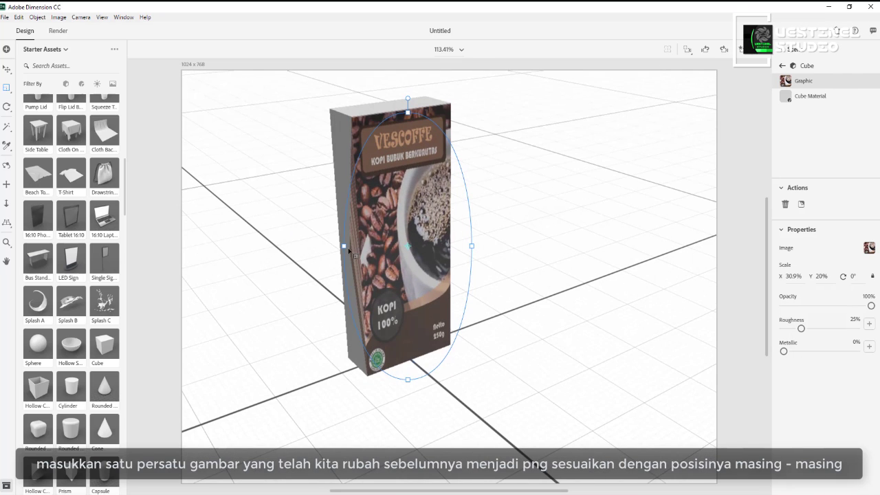
click(320, 160)
click(377, 206)
drag(438, 338, 442, 337)
double_click(395, 271)
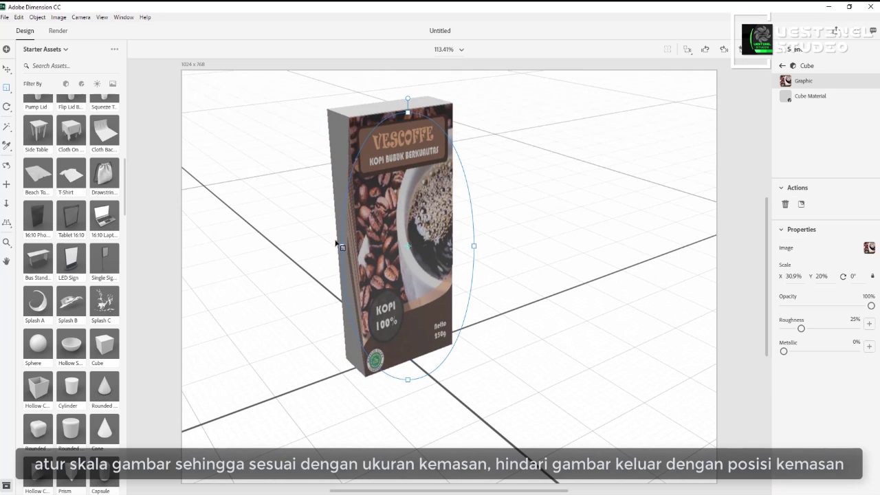
drag(343, 247, 342, 245)
- Place Right.png from the template folder on the box's blank narrow side face, beside the front artwork
right_drag(554, 244, 455, 215)
click(546, 194)
right_drag(545, 194, 437, 295)
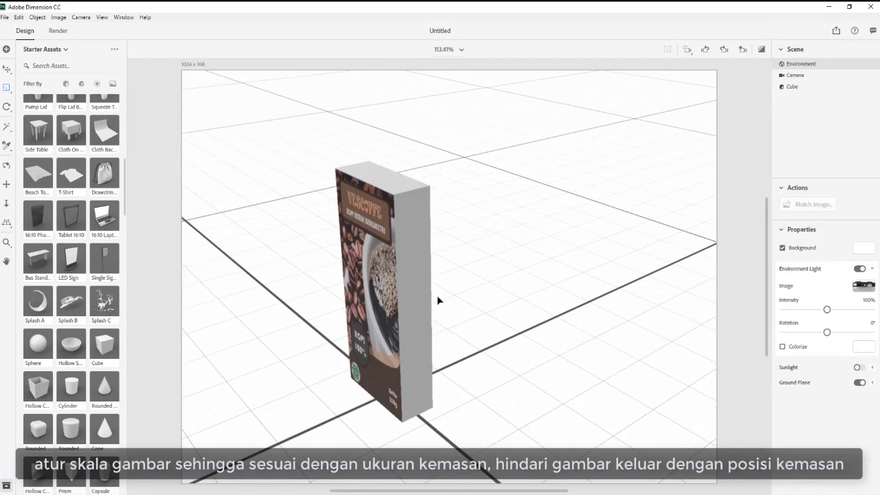
click(157, 492)
click(546, 352)
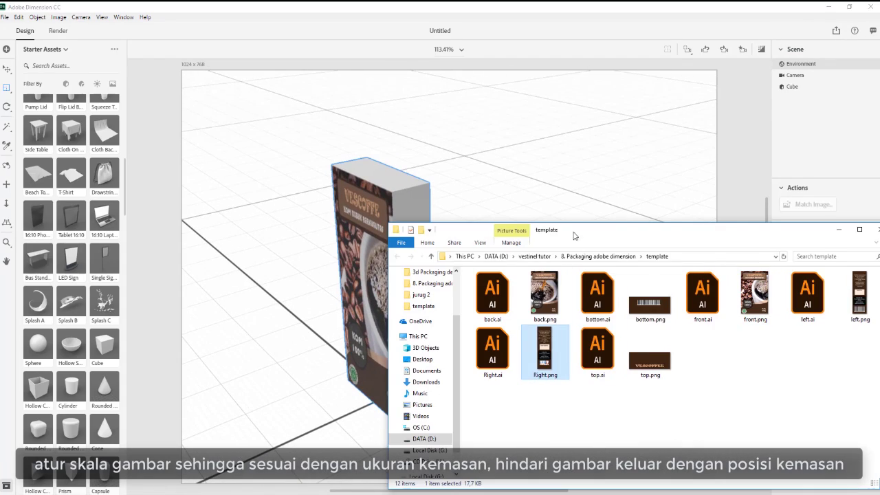
drag(575, 235, 746, 173)
drag(715, 292, 404, 262)
drag(413, 294, 414, 312)
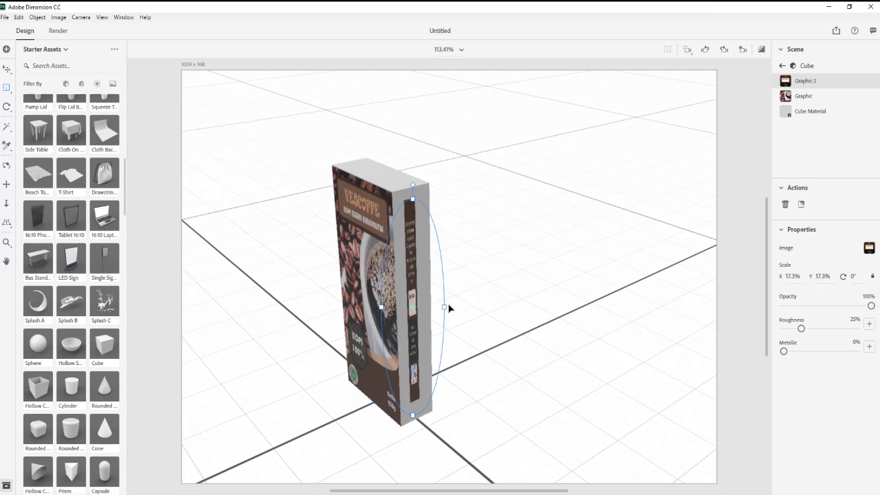
- Stretch the Right.png graphic to cover the narrow side face, about X 56.2% and Y 20.1% scale
drag(480, 303, 422, 297)
drag(494, 305, 519, 307)
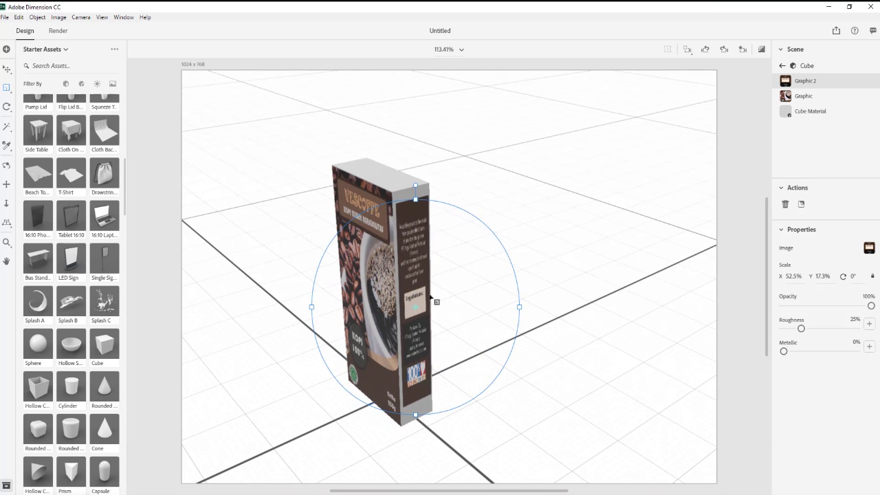
mouse_move(414, 200)
mouse_down()
mouse_move(417, 217)
mouse_move(413, 189)
mouse_up()
right_drag(547, 252, 550, 234)
drag(419, 214, 418, 213)
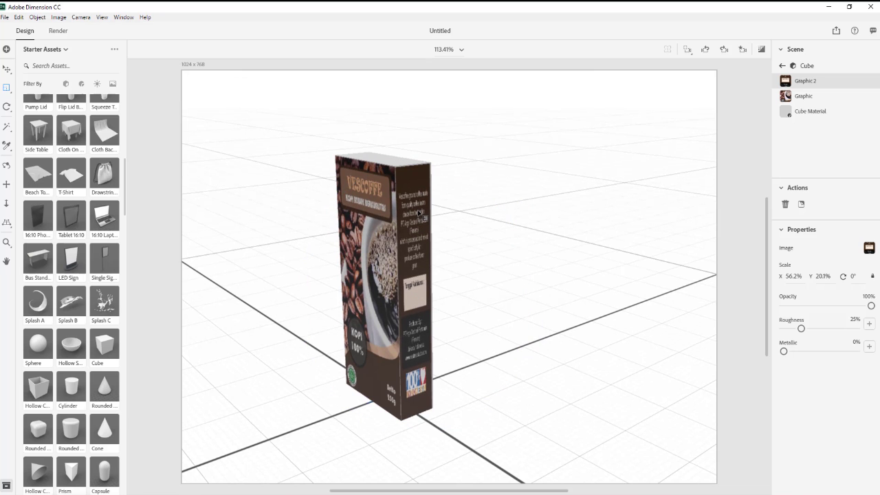
- Refine the Right.png graphic's scale to about X 56.5% and Y 20.2% so it fits the side face's edges
click(504, 221)
click(504, 221)
right_drag(504, 221, 335, 189)
click(385, 237)
double_click(335, 190)
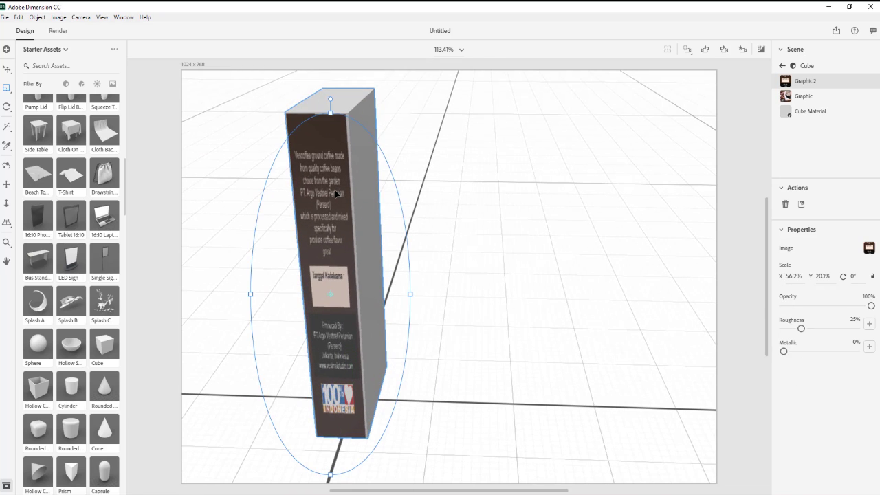
drag(410, 294, 413, 294)
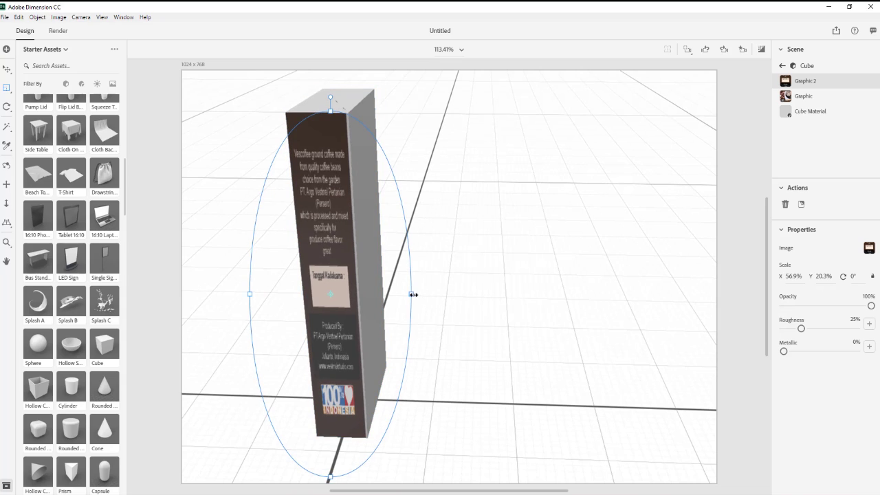
right_drag(455, 259, 435, 243)
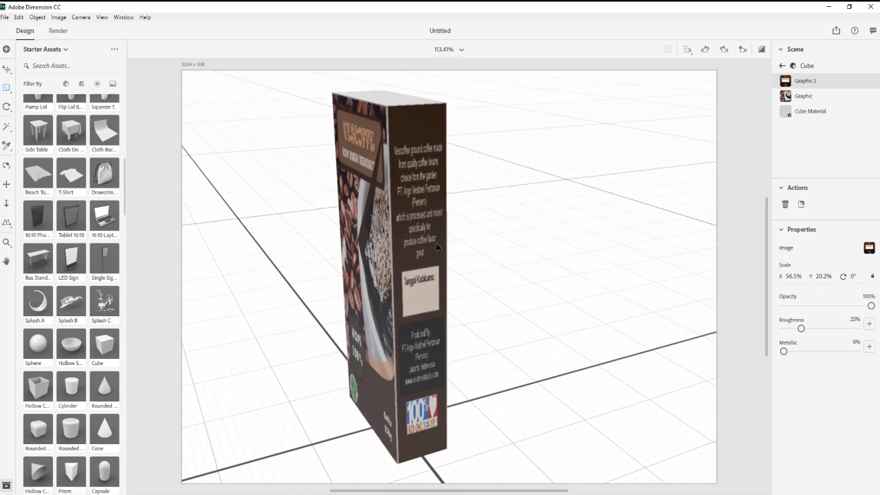
right_drag(530, 239, 509, 247)
- Set the Cube Material's base color to the dark brown sampled from the side artwork
click(598, 216)
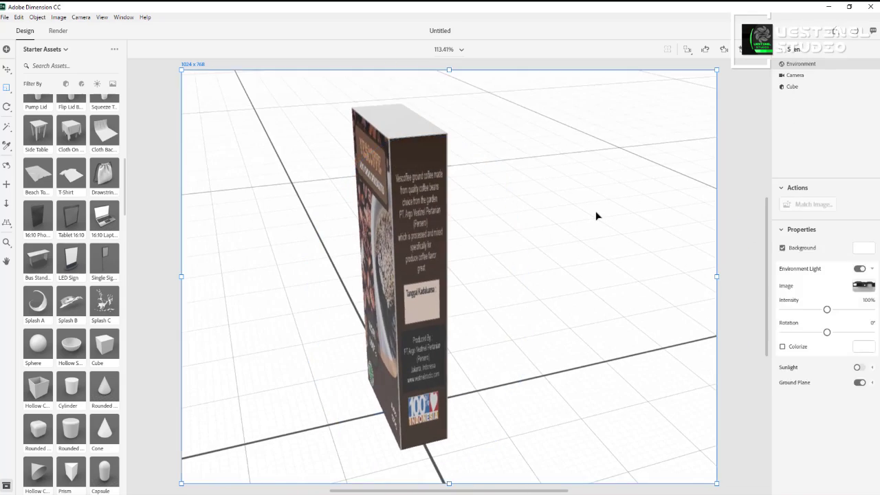
right_drag(598, 216, 389, 185)
click(389, 184)
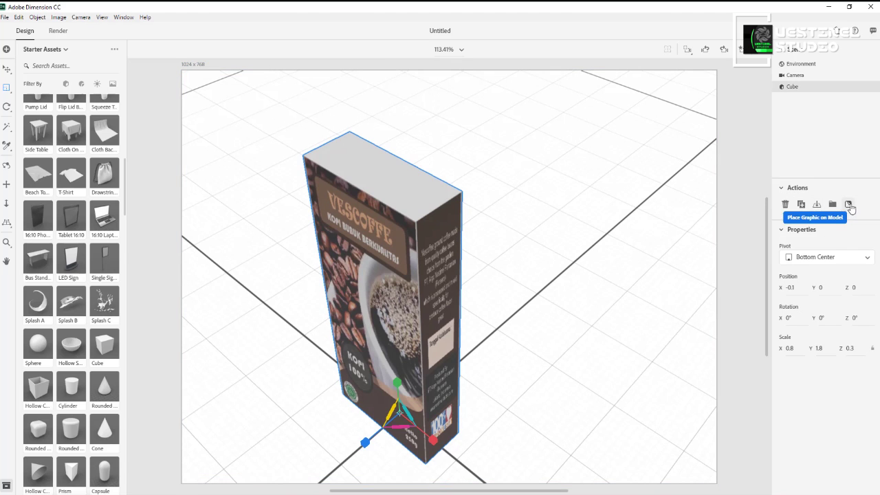
double_click(338, 167)
click(868, 248)
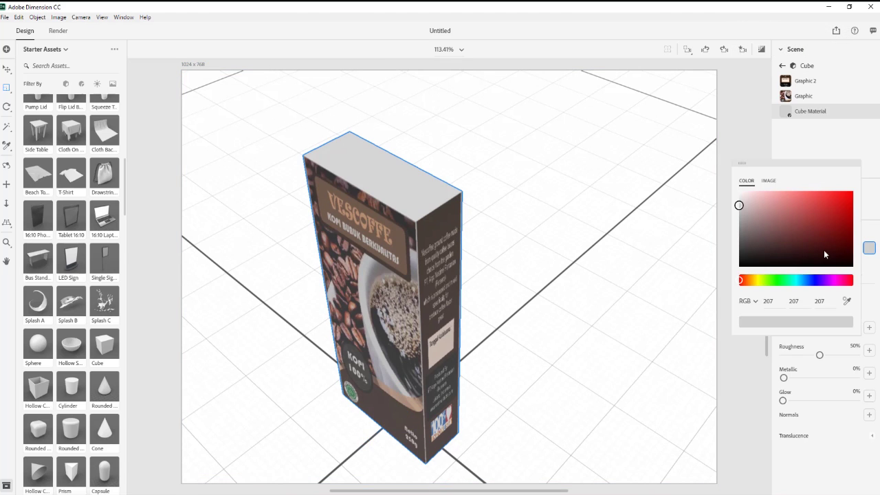
click(847, 300)
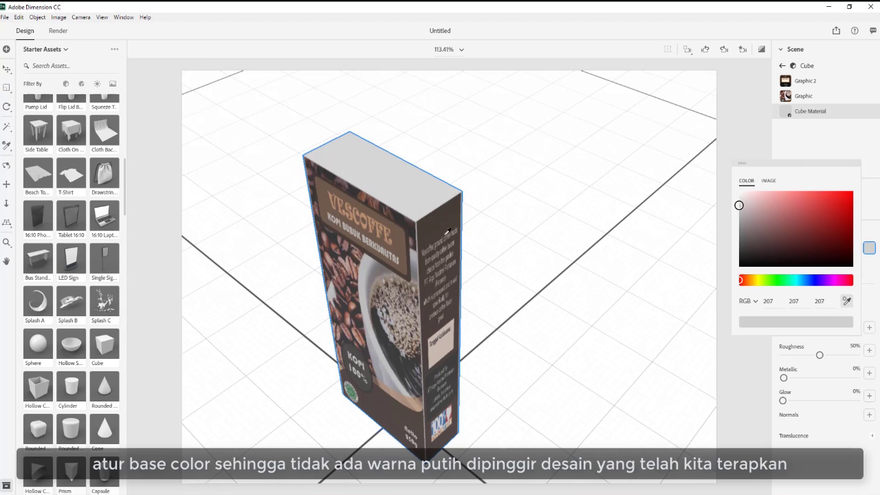
click(447, 232)
click(646, 330)
- Place back.png from the template folder on the box's blank wide back face
middle_drag(645, 328, 557, 230)
right_drag(558, 230, 391, 202)
middle_drag(391, 202, 445, 357)
right_drag(445, 358, 578, 275)
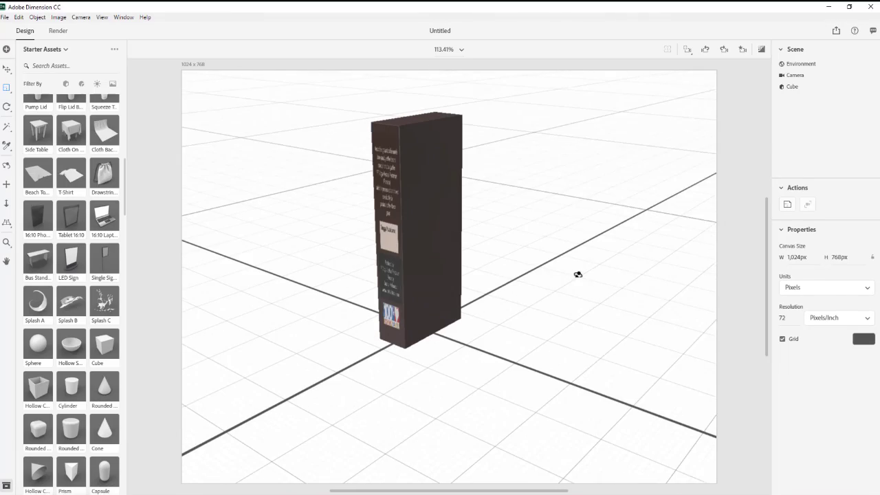
click(218, 493)
drag(715, 257, 421, 223)
right_drag(420, 223, 337, 186)
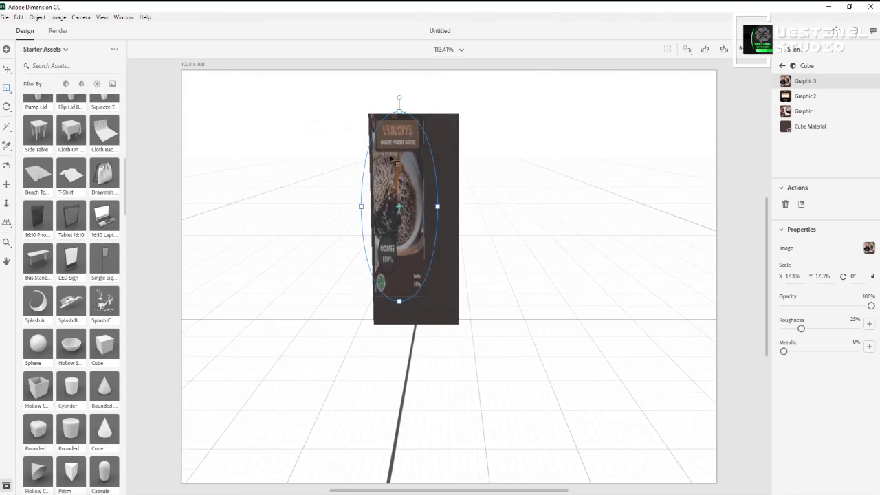
- Centre the back artwork and stretch it over the back face, about X 30.2% and Y 19.7% scale
drag(393, 173, 408, 186)
drag(416, 132, 417, 116)
scroll(415, 196, up, 2)
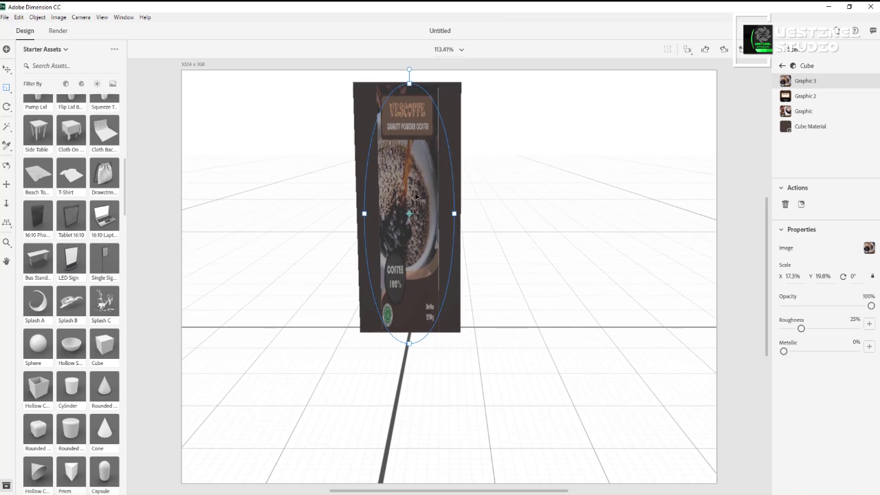
mouse_move(455, 211)
shift+mouse_down()
mouse_move(464, 211)
mouse_move(456, 212)
shift+mouse_up()
shift+drag(410, 83, 411, 97)
drag(451, 210, 489, 216)
right_drag(500, 218, 405, 206)
drag(401, 90, 402, 85)
- Place left.png from the template folder on the remaining blank narrow side face of the box
click(502, 135)
right_drag(502, 135, 481, 227)
double_click(411, 237)
right_drag(411, 241, 519, 265)
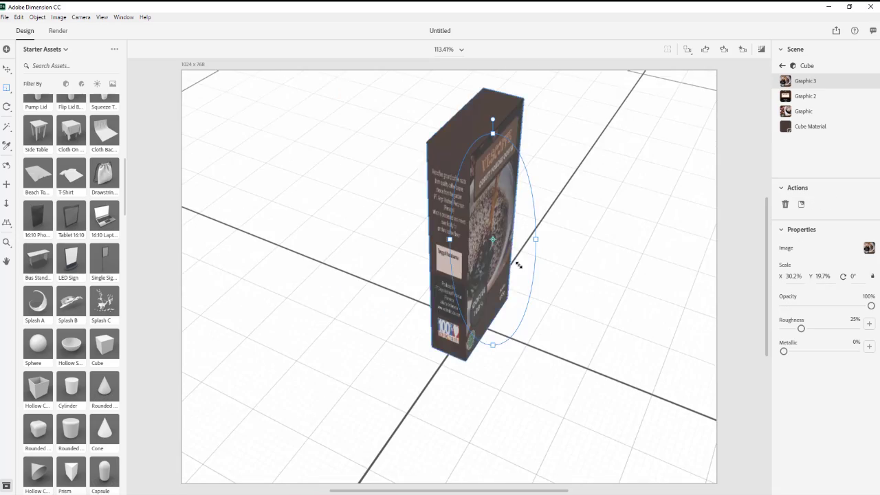
middle_drag(519, 265, 489, 292)
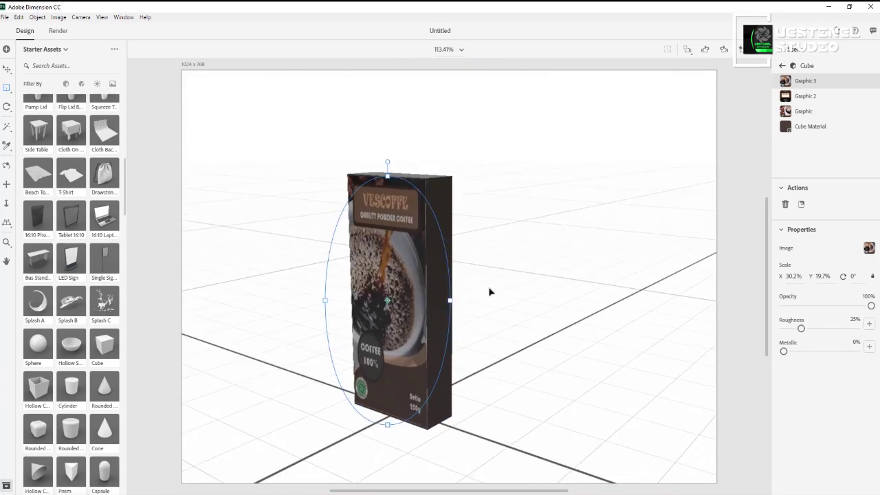
right_drag(489, 292, 528, 292)
click(124, 493)
drag(817, 171, 79, 237)
drag(294, 303, 412, 293)
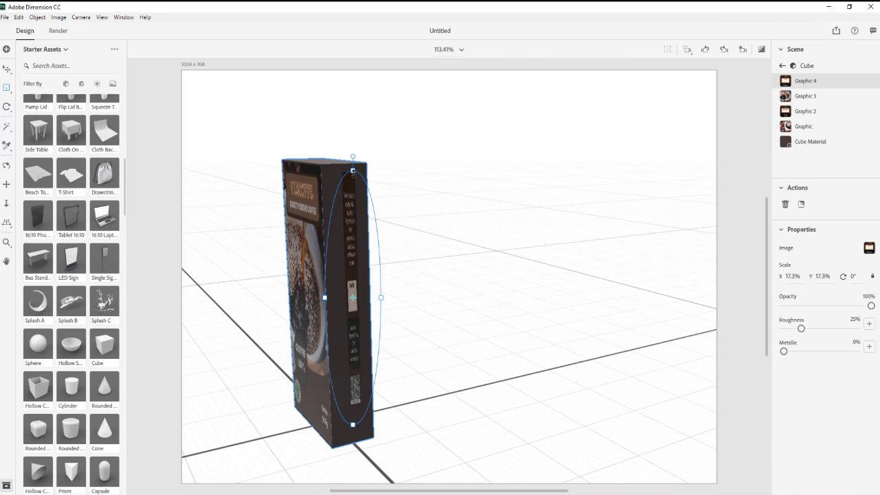
- Centre the left.png graphic and stretch it over the narrow side face, about X 57.3% and Y 19.5% scale
right_drag(430, 272, 367, 244)
middle_drag(367, 244, 437, 253)
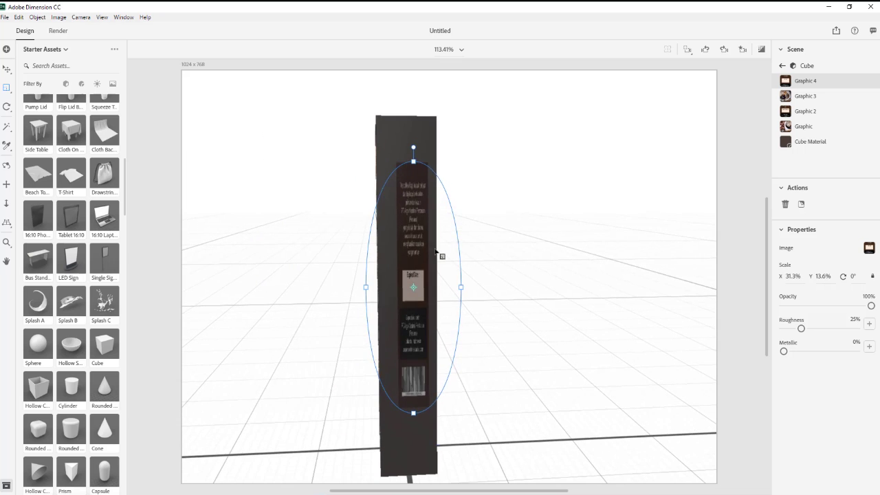
drag(438, 256, 431, 260)
drag(455, 291, 497, 291)
drag(407, 437, 407, 477)
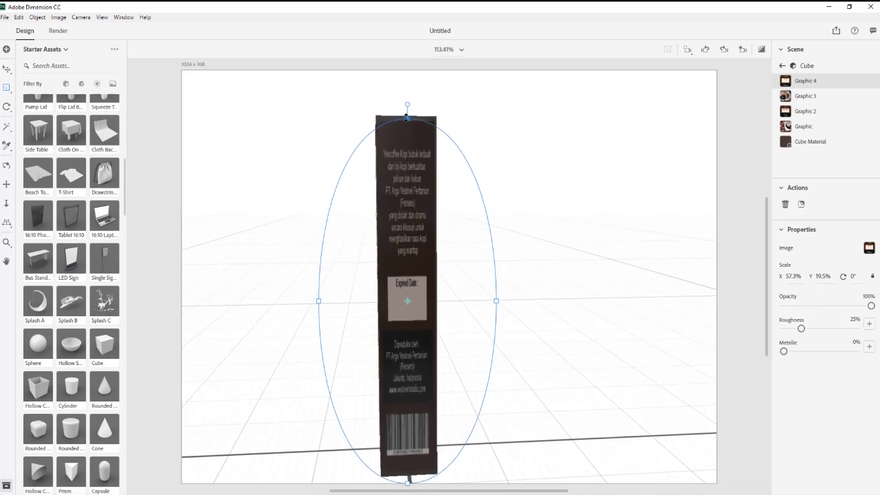
- Place top.png from the template folder on the top face of the box
middle_drag(415, 238, 767, 229)
right_drag(767, 228, 462, 269)
click(520, 202)
middle_drag(463, 268, 416, 252)
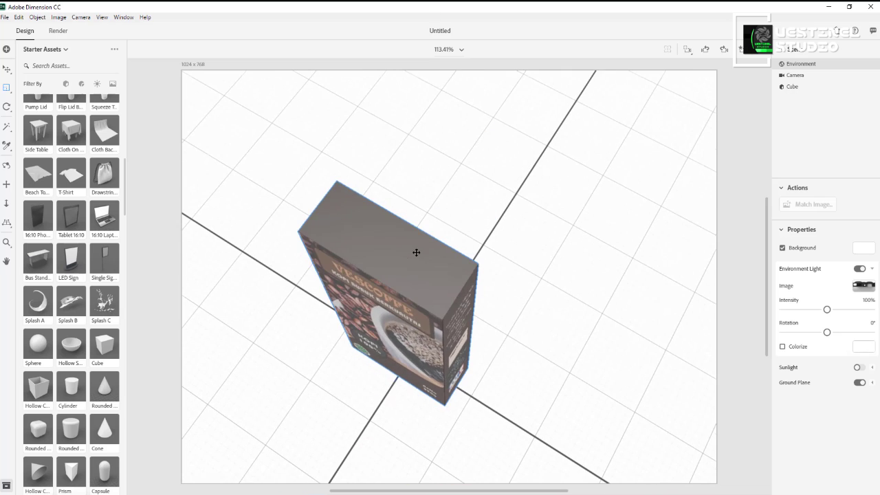
middle_drag(435, 223, 413, 158)
click(80, 17)
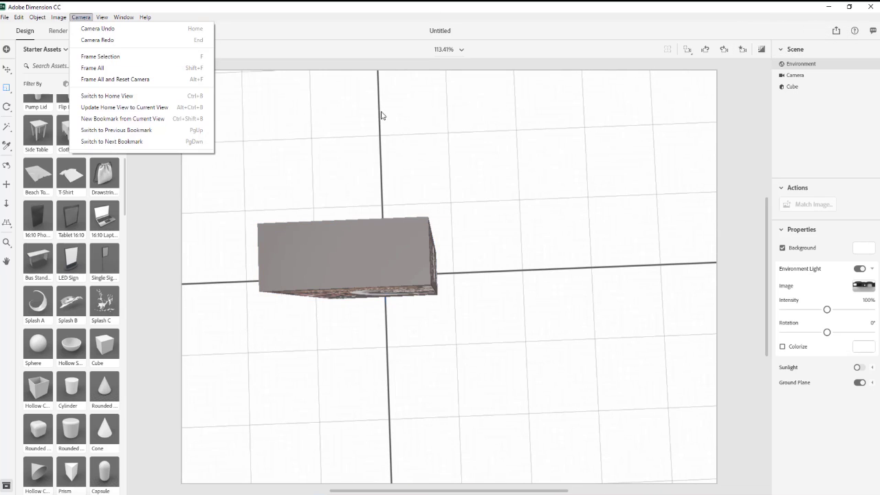
right_drag(373, 124, 400, 159)
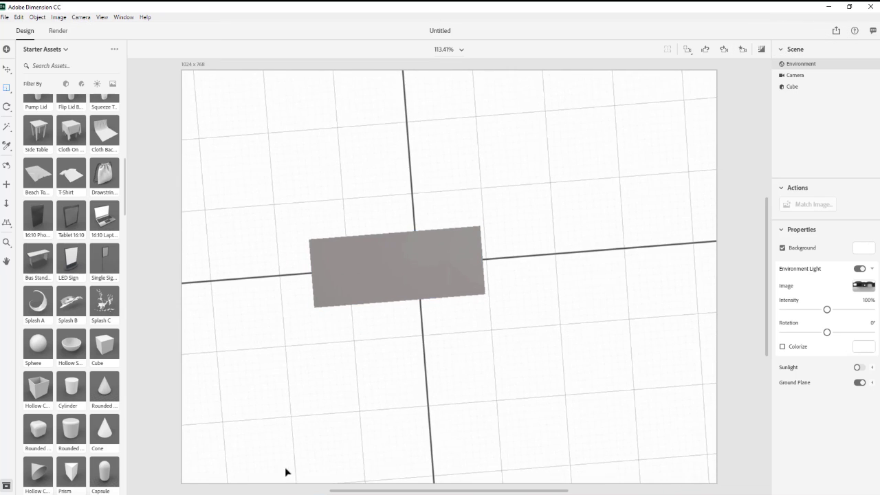
key(alt+Tab)
drag(90, 367, 418, 281)
- Centre the top graphic with VESCOFFEE reading upright and scale it to about X 19.9%, Y 47.8% to cover the top face
drag(382, 286, 358, 269)
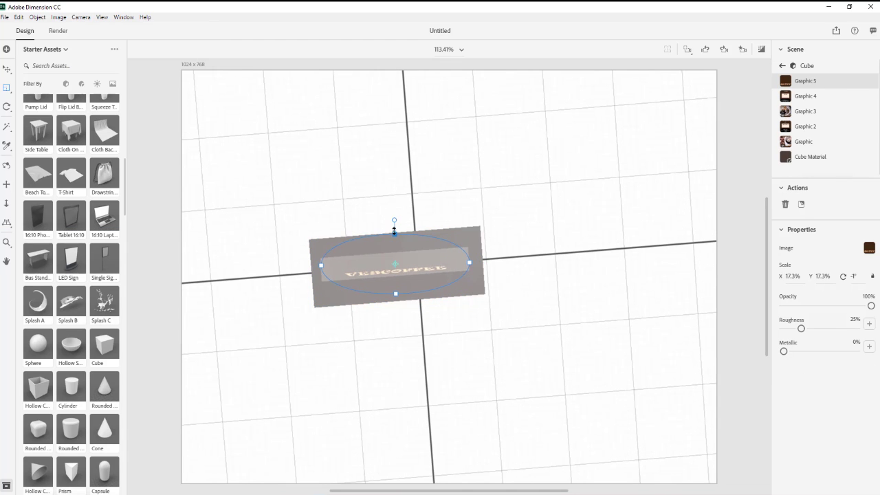
drag(394, 230, 382, 253)
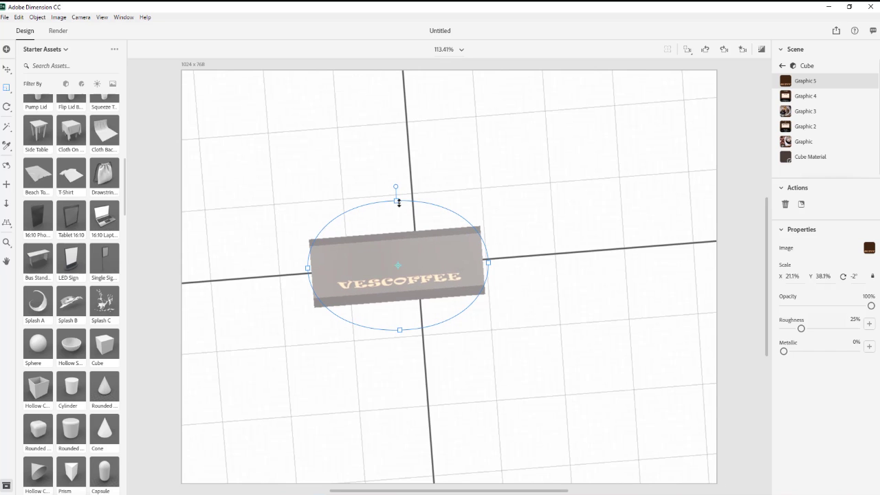
drag(398, 201, 395, 189)
drag(488, 262, 485, 262)
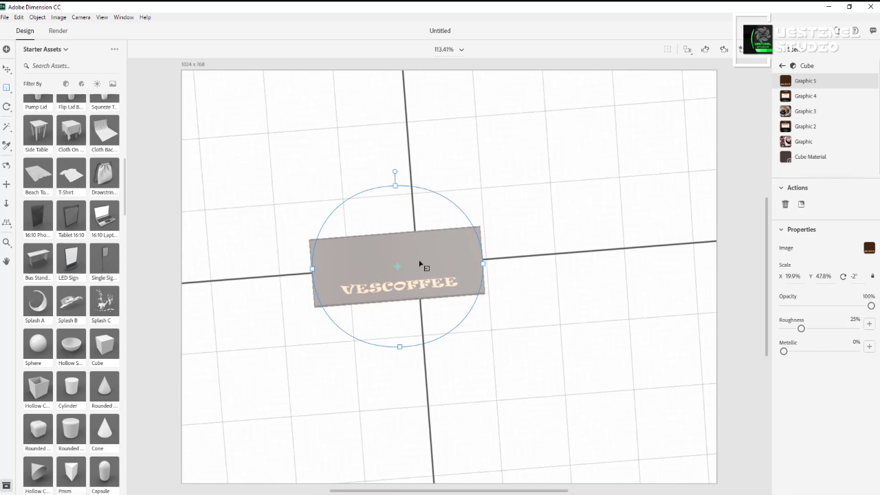
- Place bottom.png from the template folder on the underside of the box
click(541, 296)
middle_drag(531, 331, 530, 246)
right_drag(530, 246, 532, 206)
middle_drag(532, 206, 534, 314)
right_drag(534, 314, 274, 270)
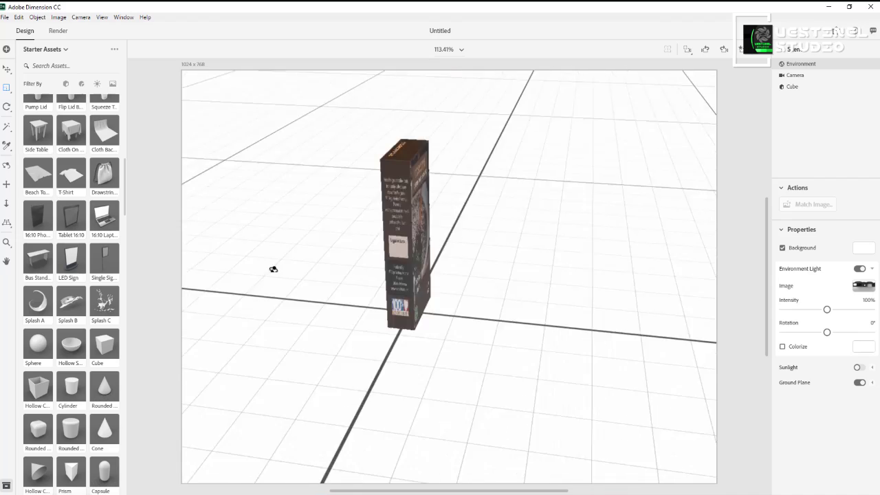
drag(272, 268, 442, 334)
scroll(463, 257, up, 8)
right_drag(492, 192, 512, 252)
drag(512, 253, 489, 388)
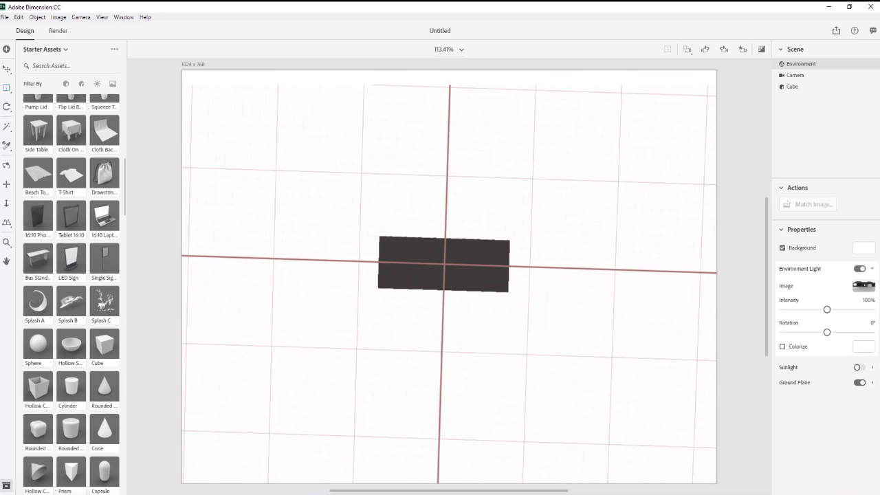
key(alt+Tab)
drag(84, 303, 440, 261)
- Centre the barcode graphic on the box's underside and scale it to about X 20.5%, Y 65.9%
scroll(441, 264, up, 4)
drag(447, 227, 453, 165)
drag(451, 251, 450, 258)
shift+drag(529, 266, 566, 268)
drag(462, 255, 462, 261)
right_drag(481, 282, 694, 302)
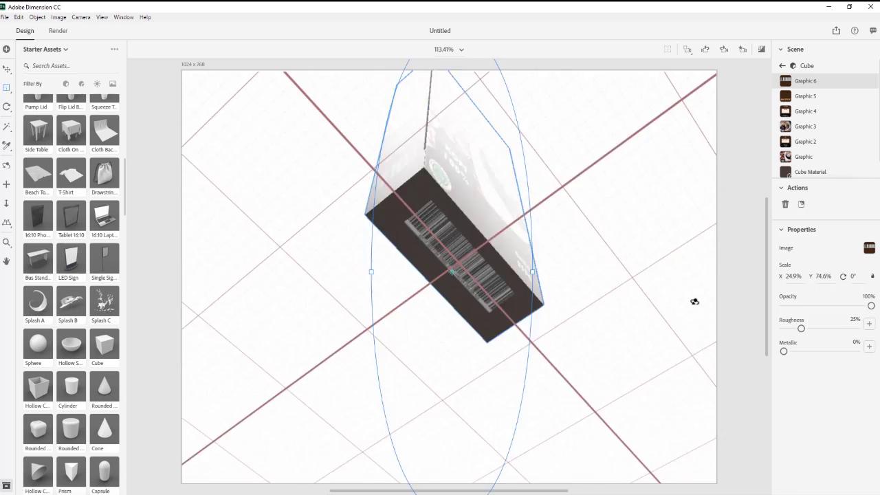
drag(694, 301, 473, 165)
mouse_move(569, 271)
mouse_down()
mouse_move(543, 270)
mouse_move(554, 270)
mouse_up()
shift+drag(453, 386, 452, 379)
- Reduce the barcode graphic's vertical scale to about 47.8% on the box's underside
right_drag(506, 354, 481, 275)
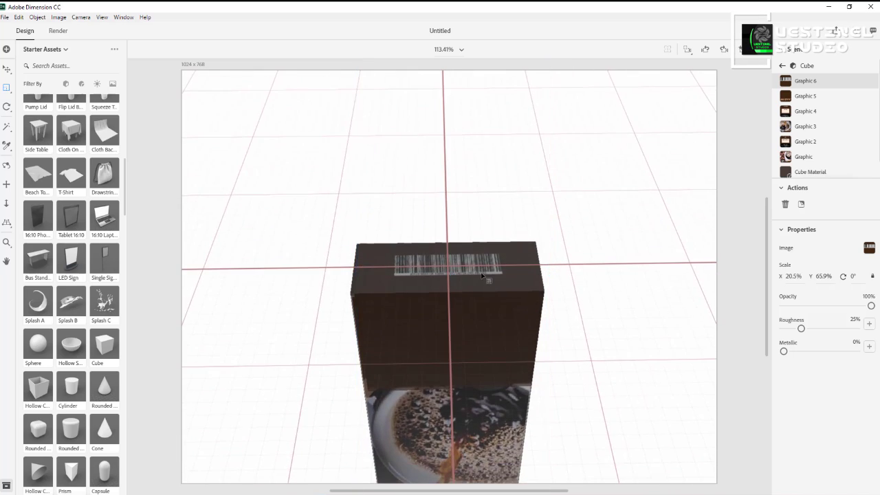
scroll(481, 276, down, 5)
right_drag(502, 321, 468, 395)
drag(452, 368, 452, 342)
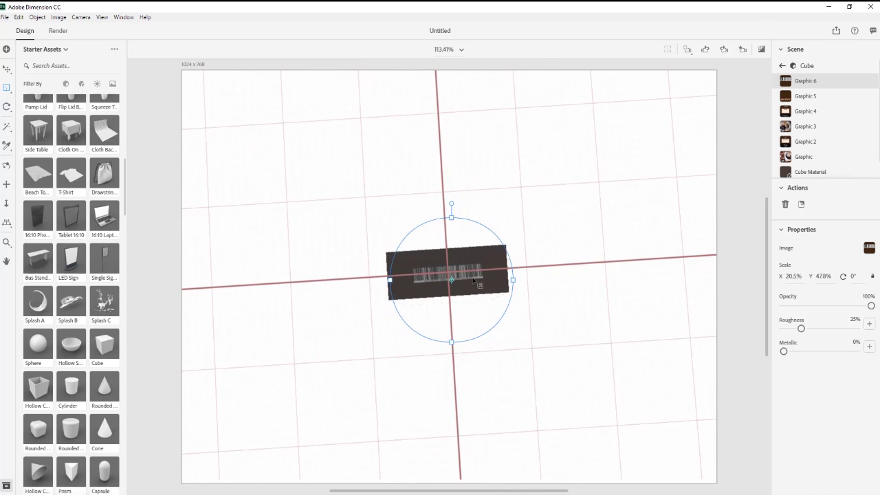
drag(530, 339, 455, 204)
drag(558, 224, 636, 266)
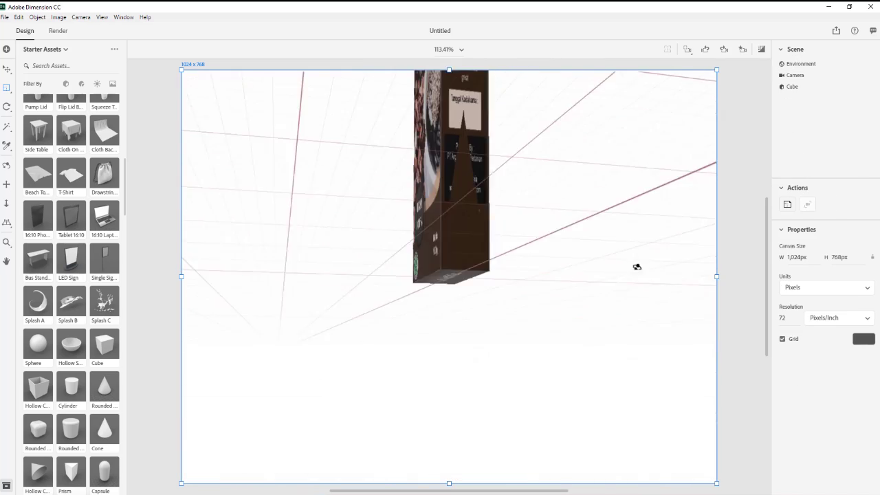
- Inspect the box from below, the front and the side to check the artwork on its faces
right_drag(637, 267, 550, 220)
double_click(472, 259)
drag(454, 120, 459, 165)
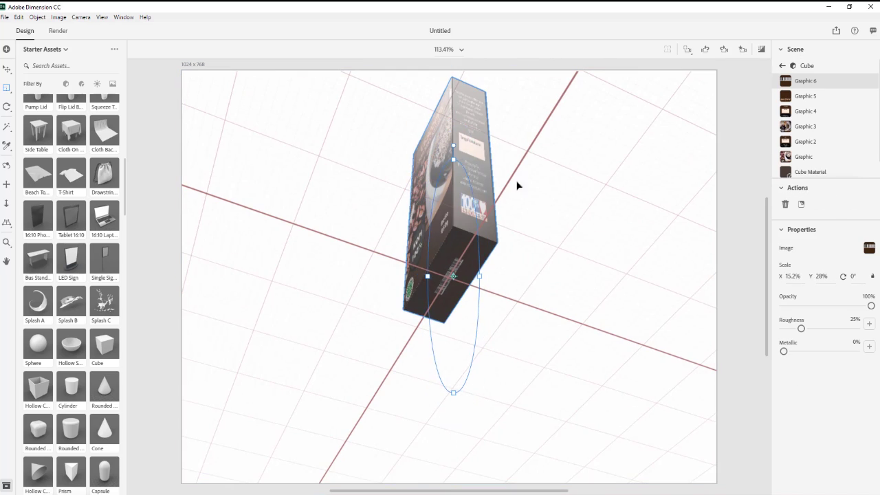
drag(517, 184, 467, 236)
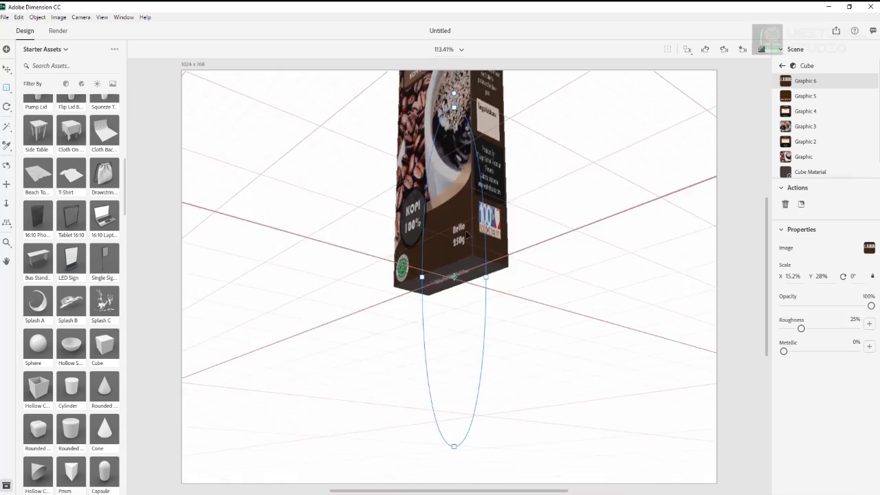
right_drag(467, 235, 501, 302)
click(501, 301)
middle_drag(501, 301, 424, 263)
right_drag(424, 263, 502, 227)
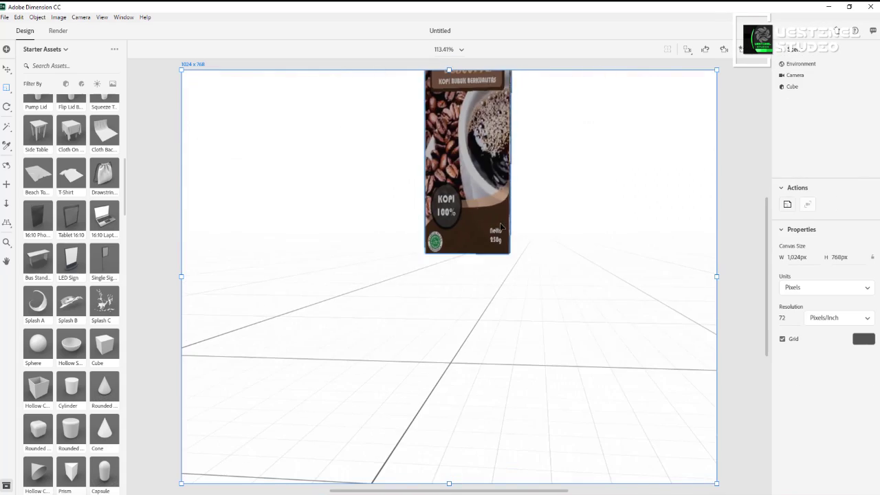
middle_drag(501, 226, 489, 319)
click(484, 309)
drag(453, 295, 455, 309)
click(532, 275)
right_drag(533, 275, 474, 261)
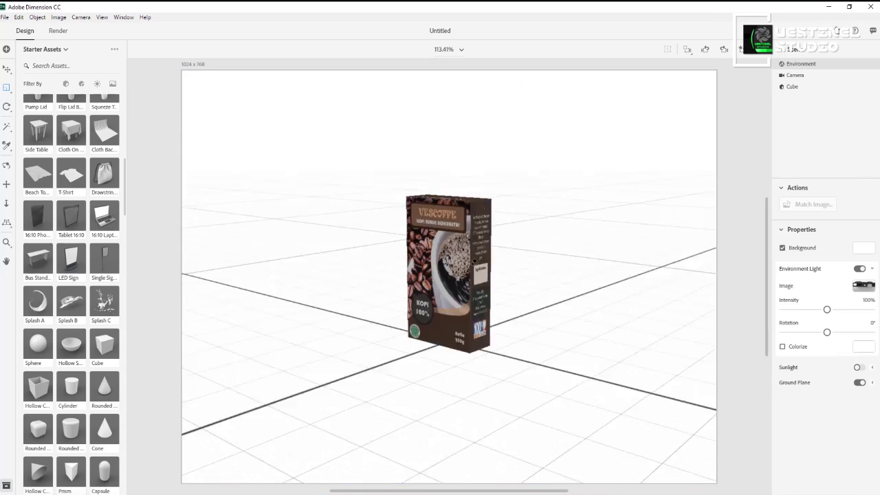
drag(474, 259, 537, 277)
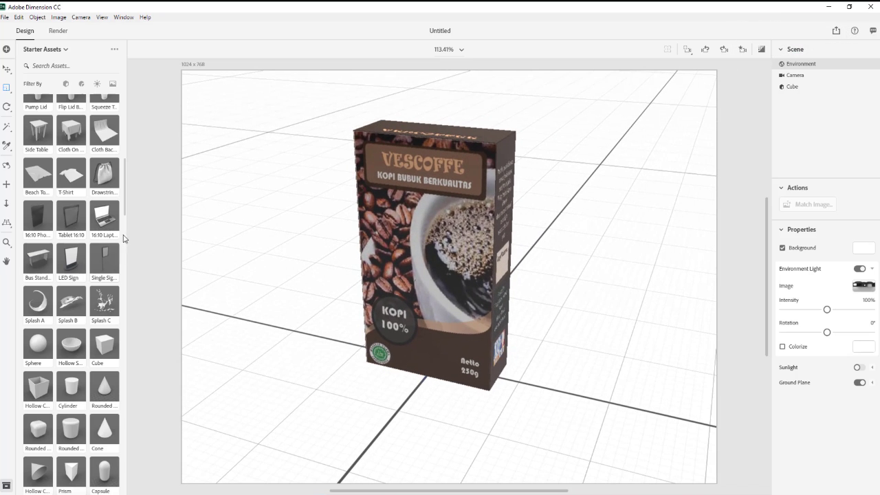
- Use the Table image as the scene background and match canvas aspect ratio, environment light, sunlight and camera perspective to it
click(112, 83)
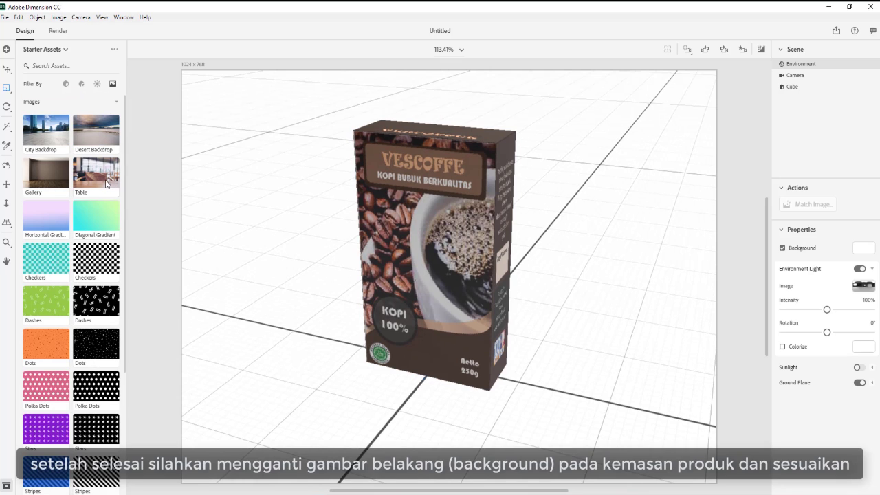
click(106, 180)
drag(644, 324, 650, 295)
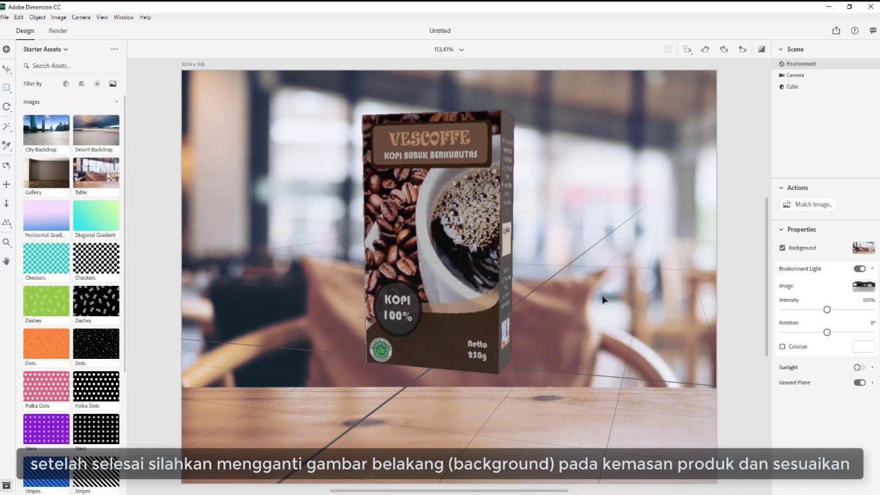
click(806, 204)
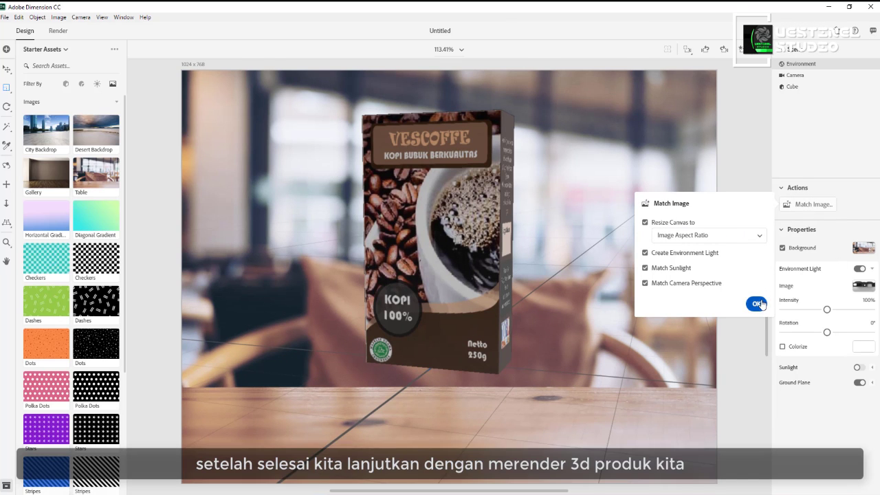
click(756, 303)
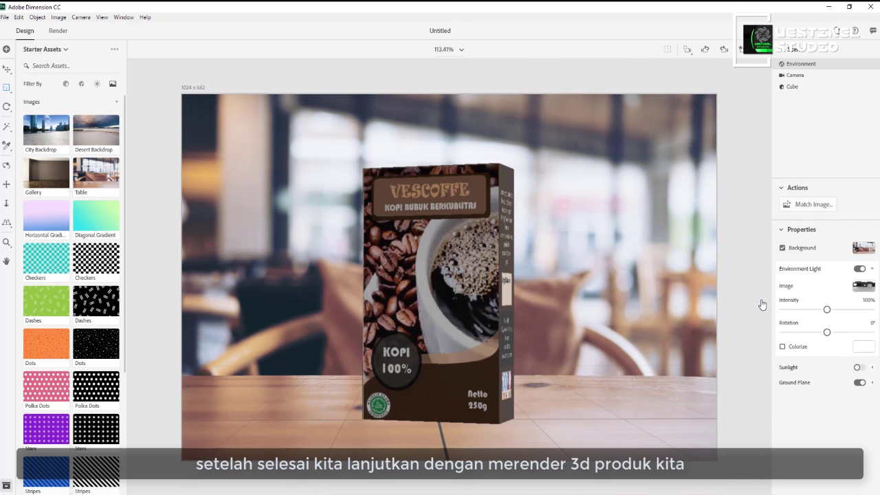
click(666, 300)
- Render the scene as a PSD at High (Slow) quality
click(60, 31)
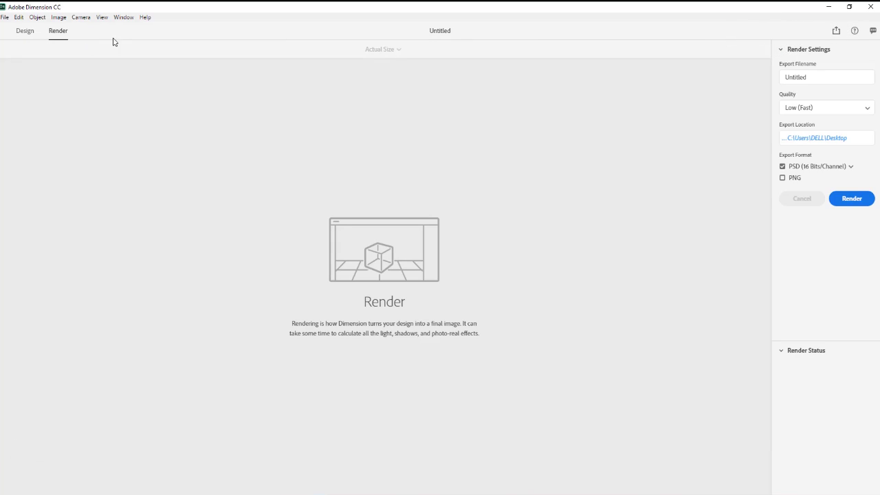
click(820, 106)
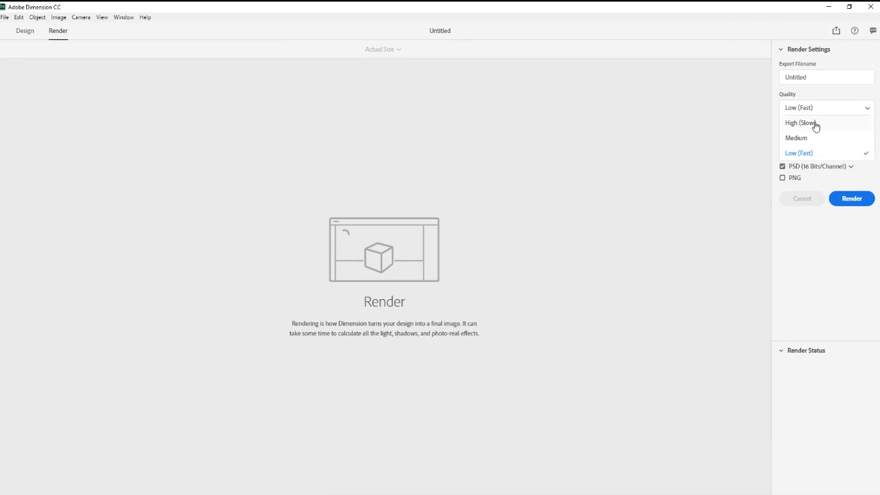
click(816, 123)
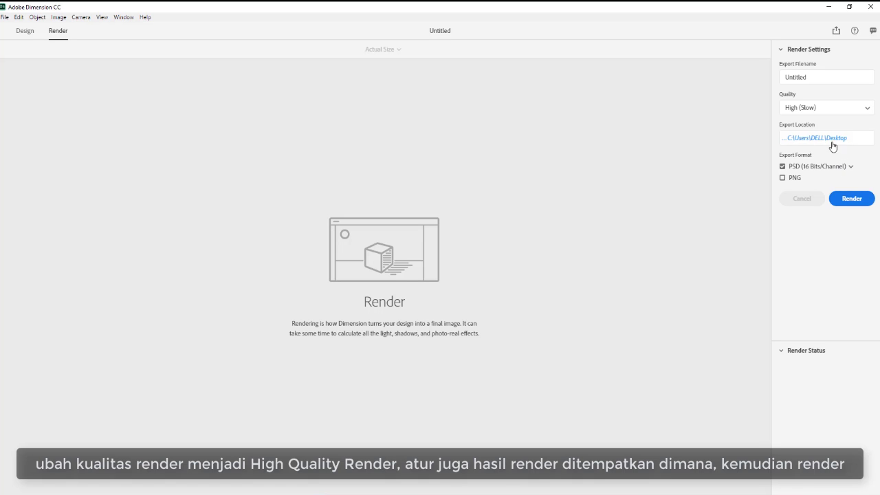
click(845, 200)
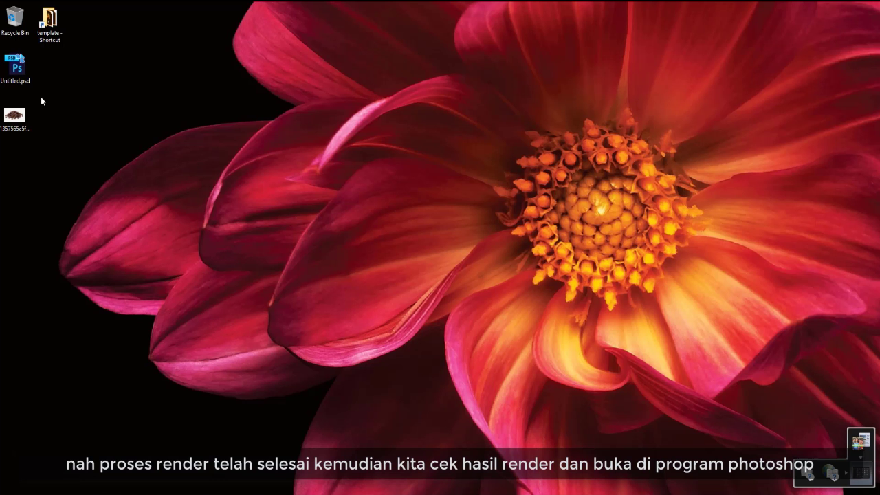
- Open the rendered Untitled.psd and the coffee bean JPG from the desktop in Photoshop
double_click(10, 75)
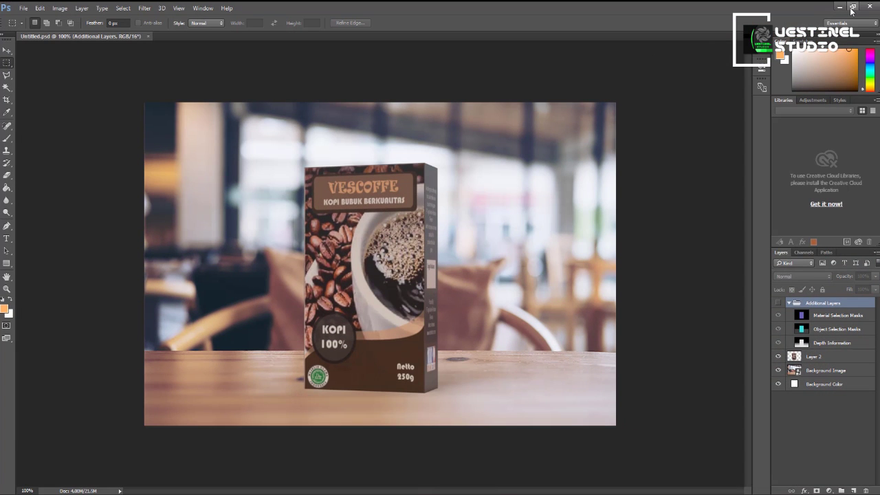
click(840, 6)
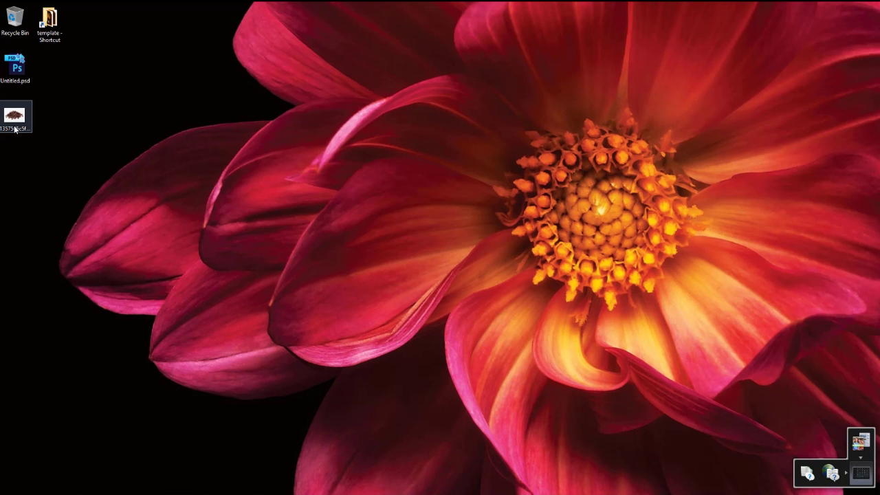
drag(15, 117, 327, 313)
drag(327, 489, 310, 40)
- Duplicate the coffee bean image's Background layer and hide the original
right_click(801, 306)
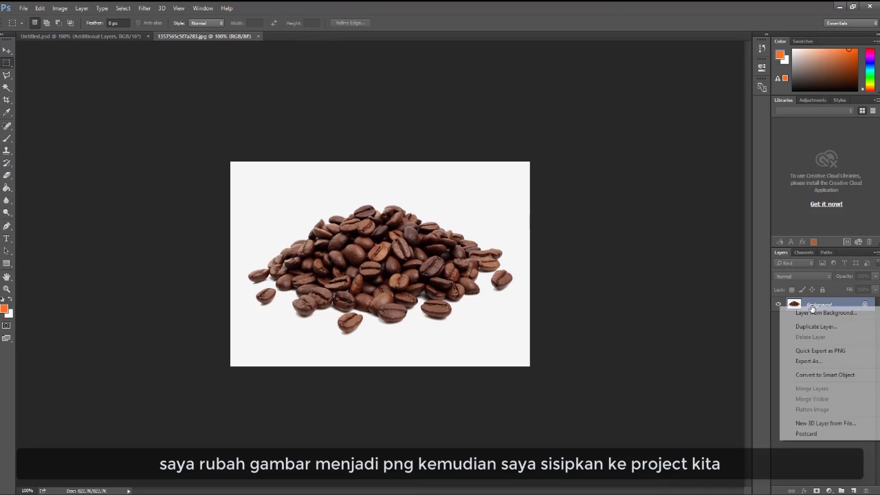
click(804, 324)
click(275, 226)
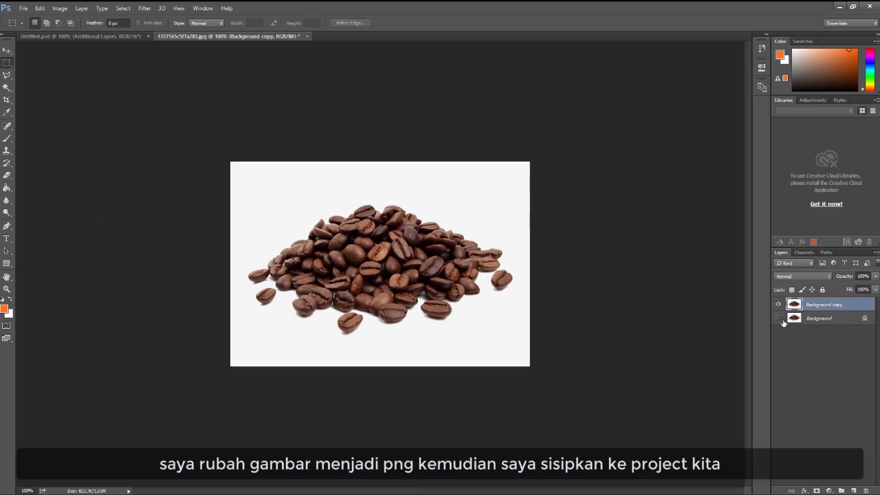
- Remove the white backdrop around the beans on the copied layer using the Magic Wand with a tolerance of 40
click(7, 88)
click(275, 182)
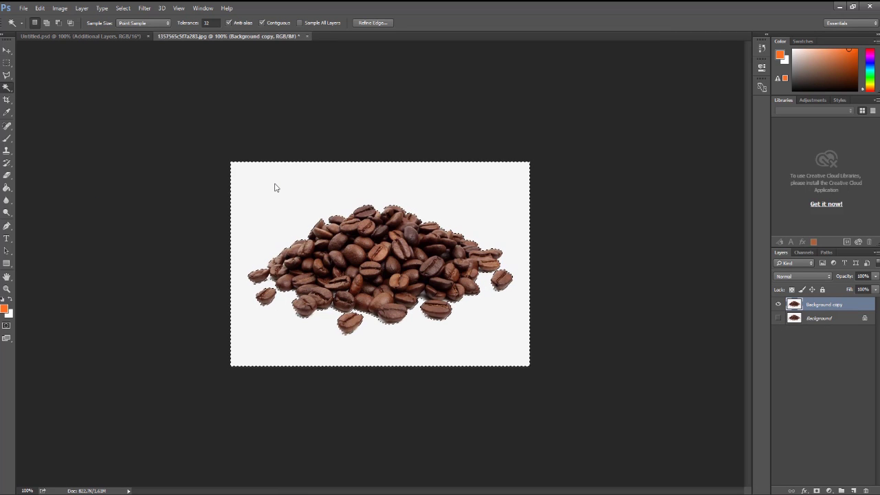
text(40)
click(339, 183)
key(Delete)
key(ctrl+d)
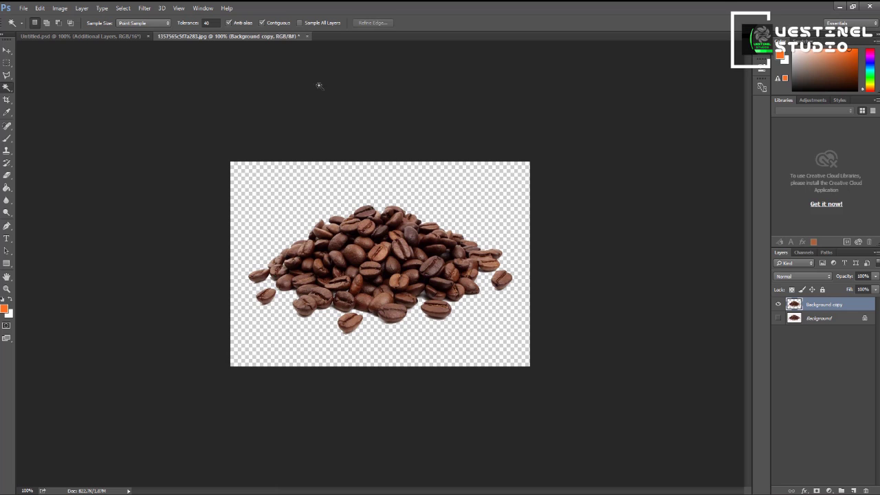
- Float the coffee bean document and copy its cut-out bean layer into Untitled.psd
drag(268, 35, 288, 53)
key(v)
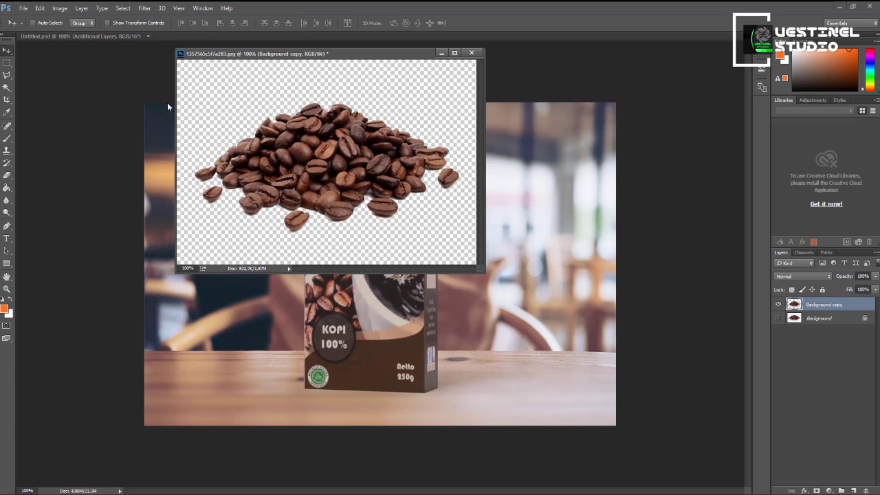
drag(323, 165, 477, 362)
click(420, 192)
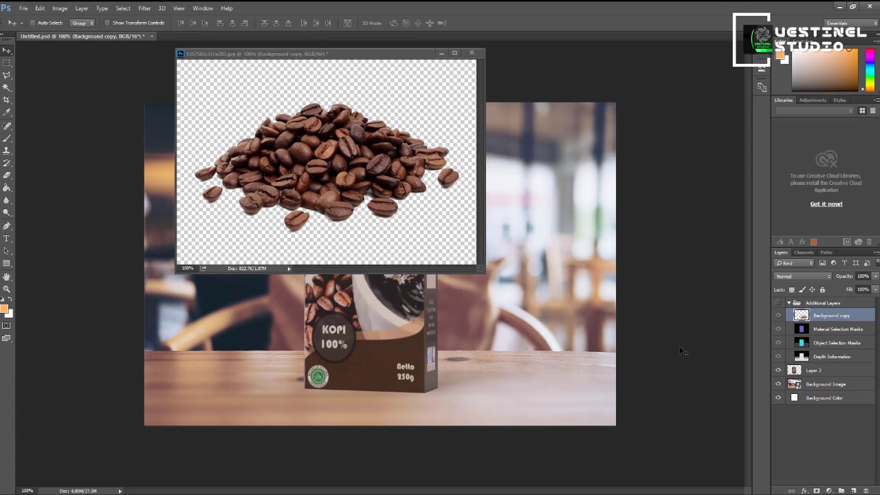
- Move the bean layer out of the Additional Layers group to just above Layer 2 and place the beans in front of the box's lower right corner
drag(801, 317, 797, 356)
drag(459, 340, 506, 392)
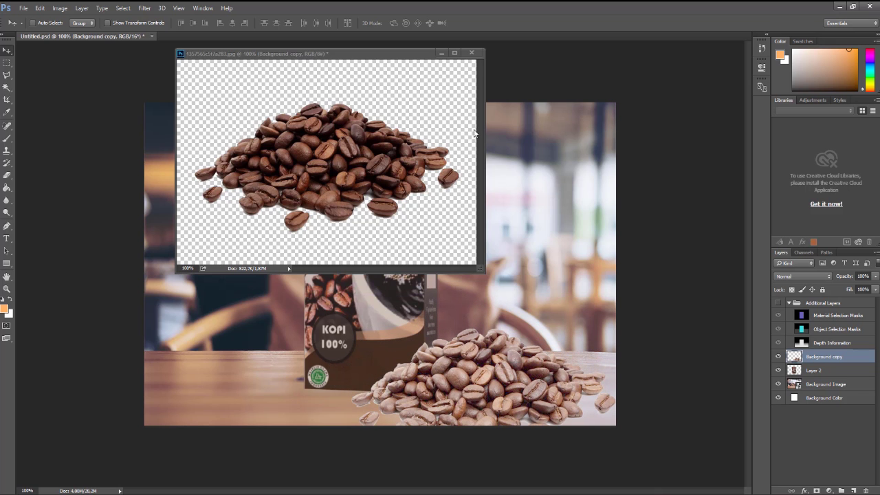
click(441, 53)
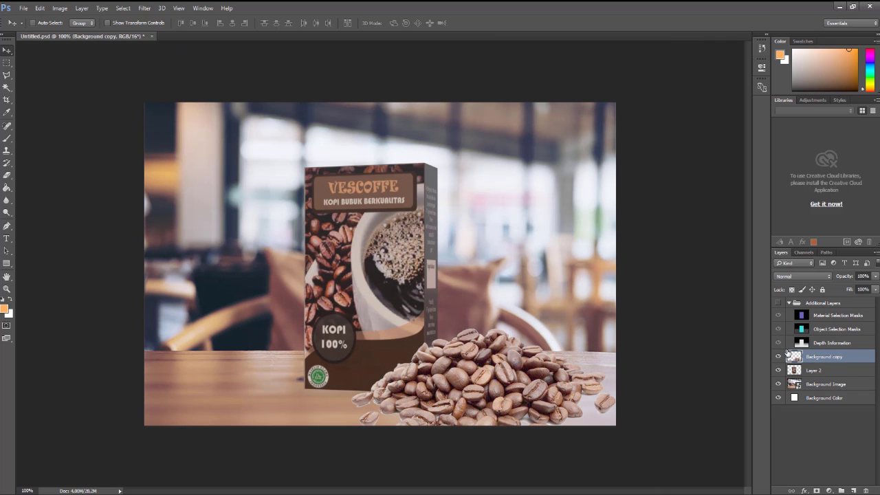
- Strengthen the contrast of the box on Layer 2 with Levels, setting midtones to 0.74 and highlights to 223
click(66, 10)
click(74, 45)
click(814, 373)
click(64, 9)
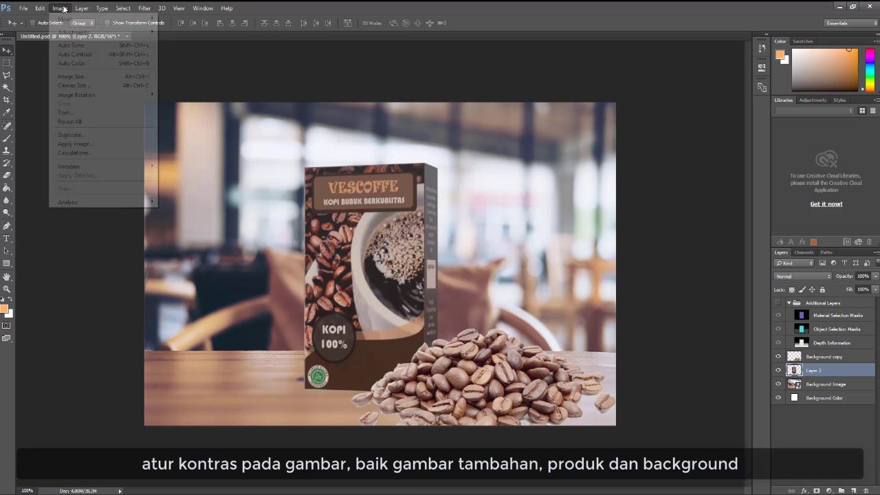
mouse_move(72, 32)
click(182, 49)
click(811, 219)
click(60, 8)
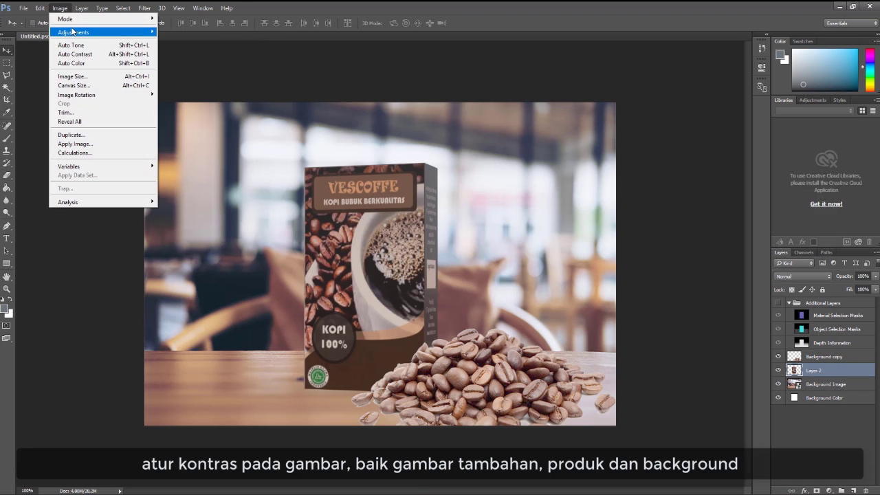
click(171, 41)
drag(415, 216, 427, 217)
drag(428, 114, 568, 123)
drag(614, 224, 600, 225)
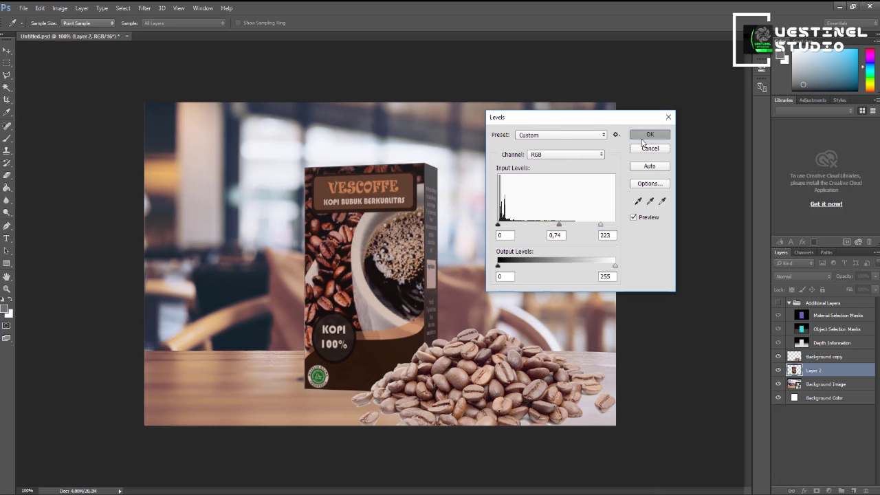
click(643, 137)
- Deepen the coffee beans on the Background copy layer with Levels, midtones about 0.63 and highlights 222
click(824, 356)
click(60, 9)
mouse_move(73, 32)
click(175, 41)
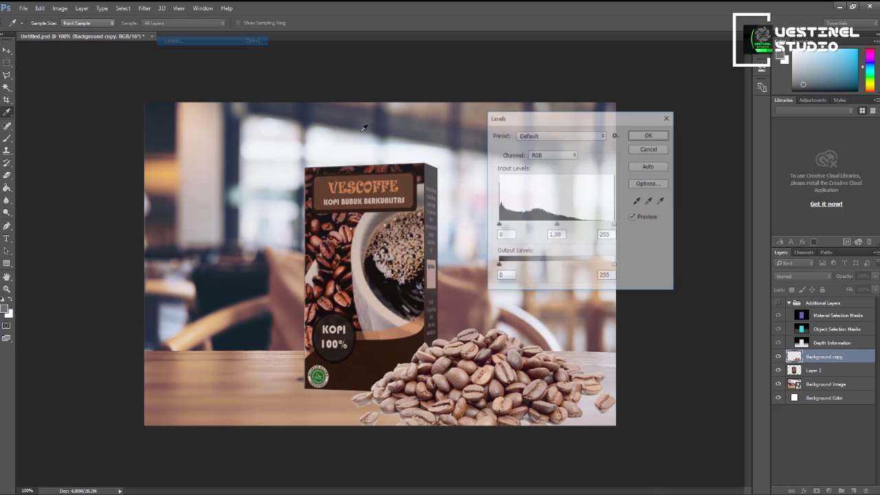
drag(548, 224, 566, 225)
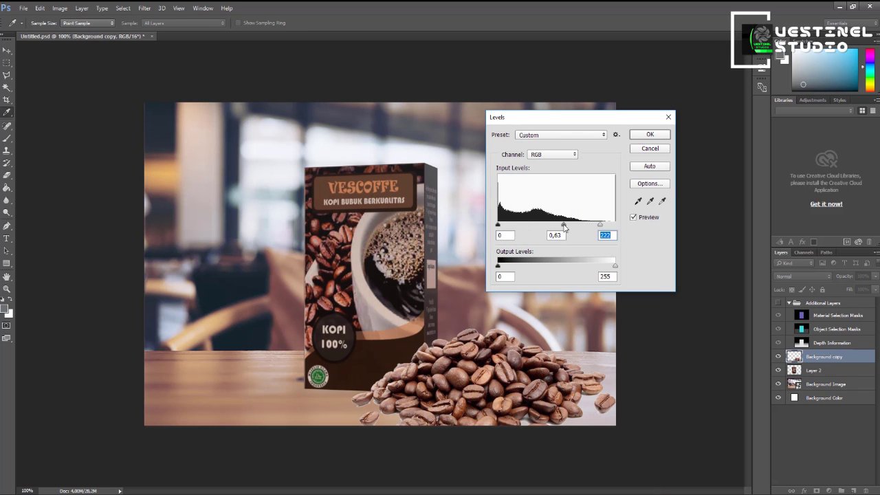
click(643, 136)
- Darken the café photo on the Background Image layer with Levels, midtones about 0.60 and highlights 228
click(824, 383)
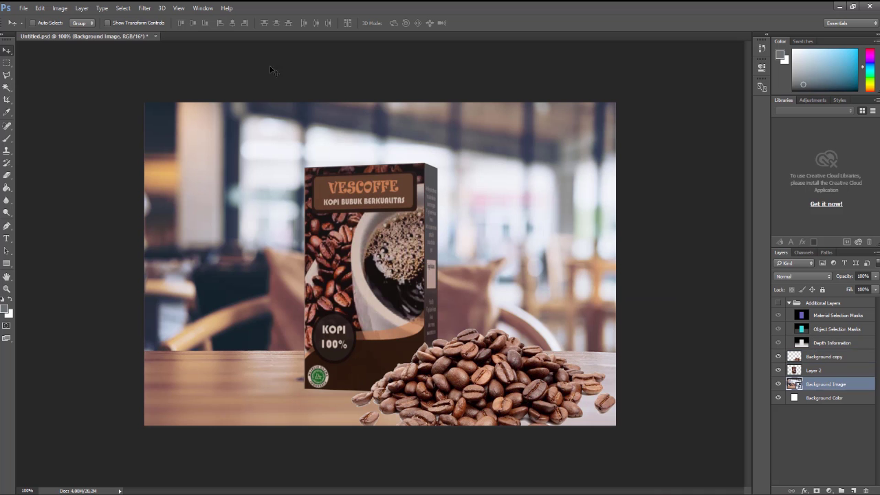
click(60, 8)
mouse_move(76, 31)
click(169, 42)
mouse_move(415, 217)
mouse_down()
mouse_move(462, 220)
mouse_move(426, 220)
mouse_up()
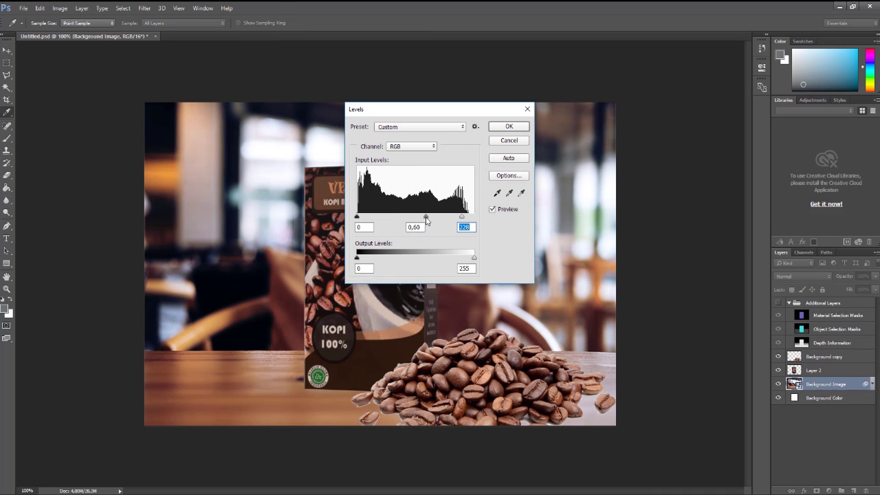
click(508, 126)
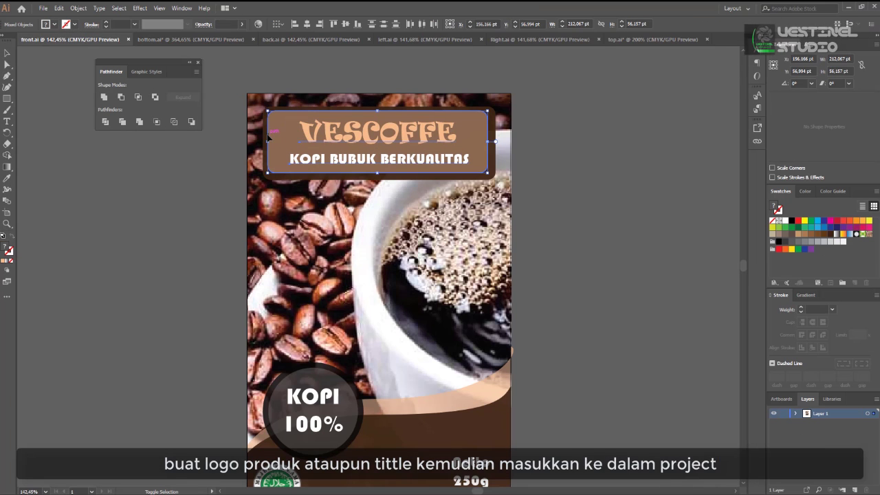
- In Illustrator, copy the VESCOFFE title panel from front.ai into bottom.ai and enlarge it to about 312 × 123 pt, nearly filling the artboard
click(266, 138)
key(v)
click(218, 41)
key(ctrl+v)
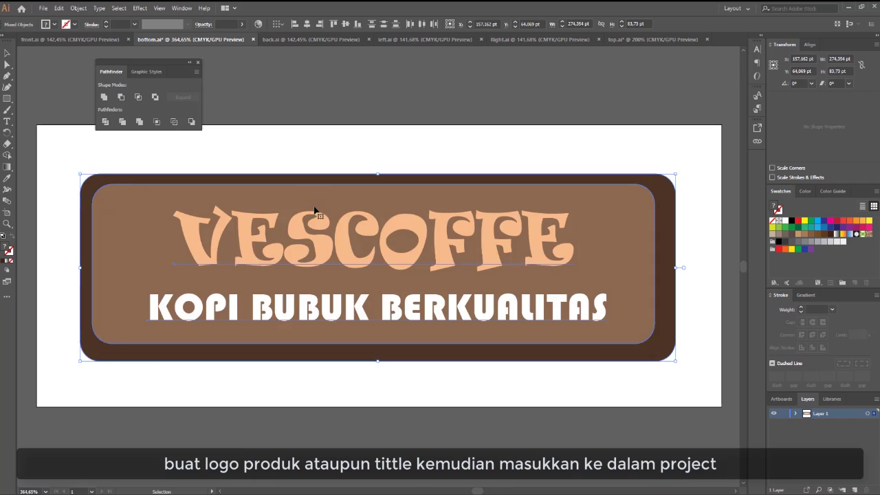
drag(315, 200, 276, 155)
drag(635, 315, 720, 402)
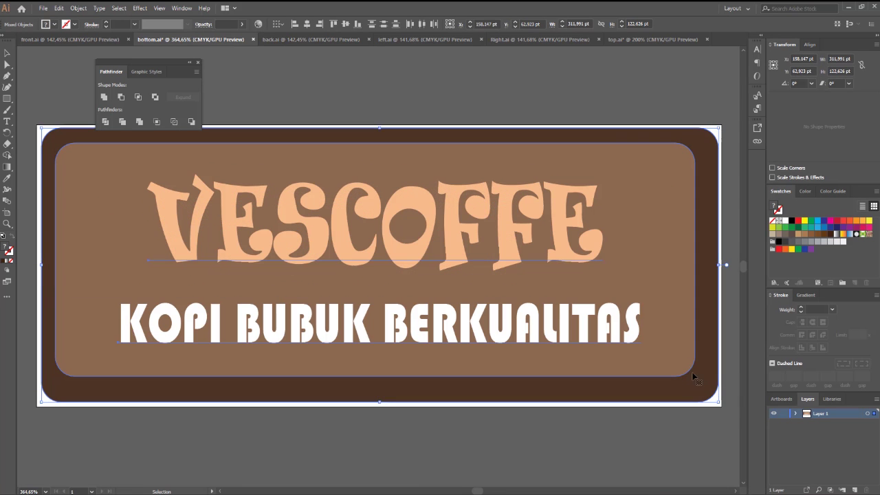
- Export the enlarged VESCOFFE title panel as a PNG named logo in the template folder
click(521, 46)
click(42, 7)
mouse_move(86, 175)
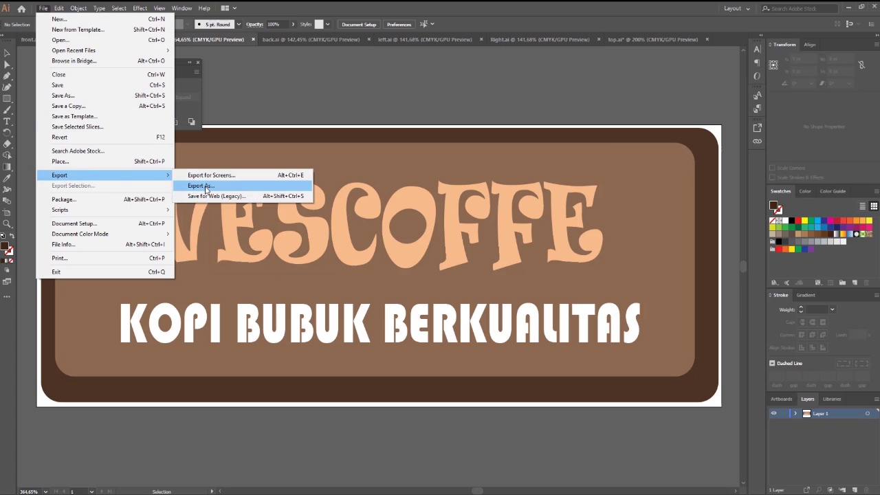
click(207, 188)
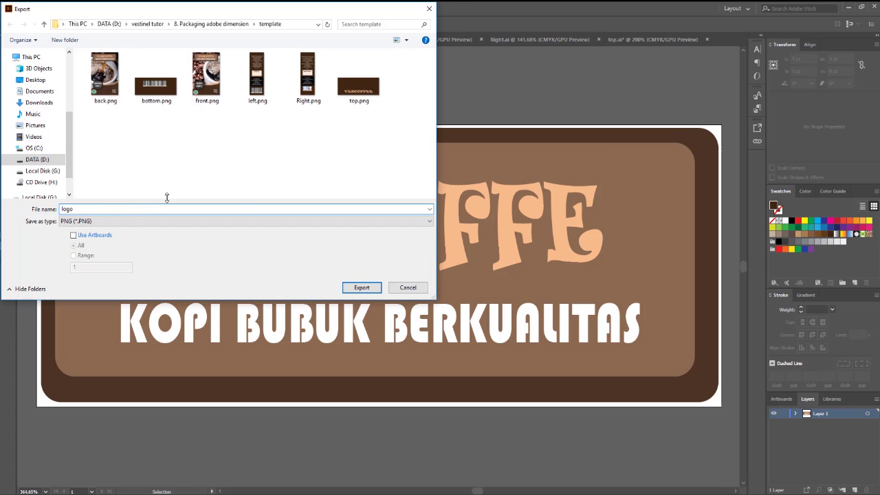
click(362, 288)
click(448, 395)
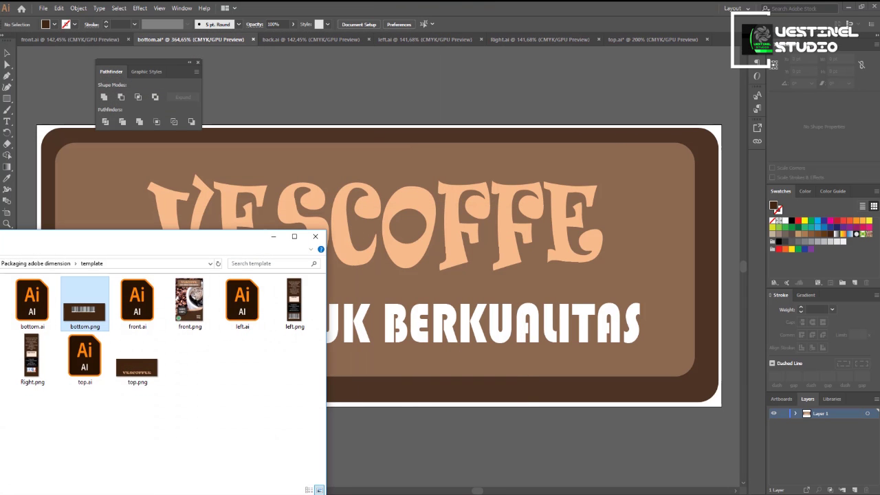
- Open logo.png in Photoshop, copy it into the upper-left corner of the mockup in Untitled.psd, and close the logo file
drag(212, 240, 489, 168)
drag(204, 292, 258, 80)
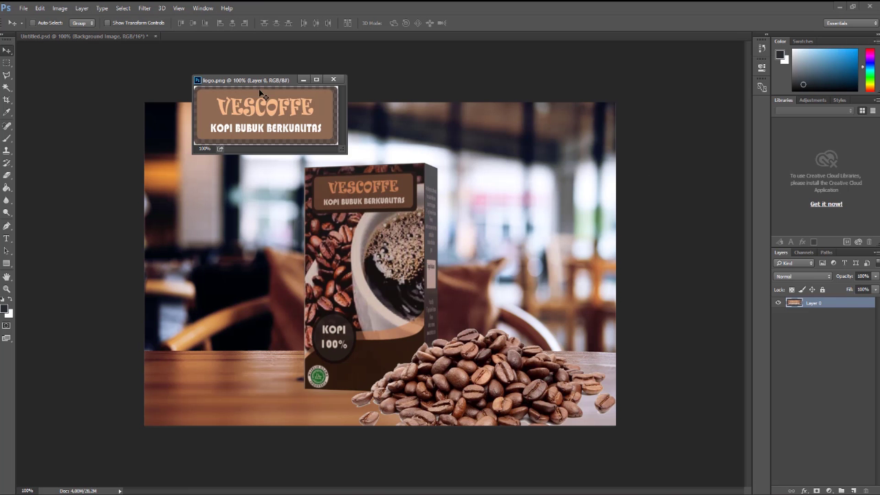
mouse_move(260, 115)
mouse_down()
mouse_move(234, 186)
mouse_move(270, 200)
mouse_move(252, 157)
mouse_move(250, 116)
mouse_up()
key(Return)
click(311, 81)
- Deepen the contrast of the VESCOFFE logo on Layer 3 with Levels
click(60, 8)
mouse_move(76, 26)
click(202, 40)
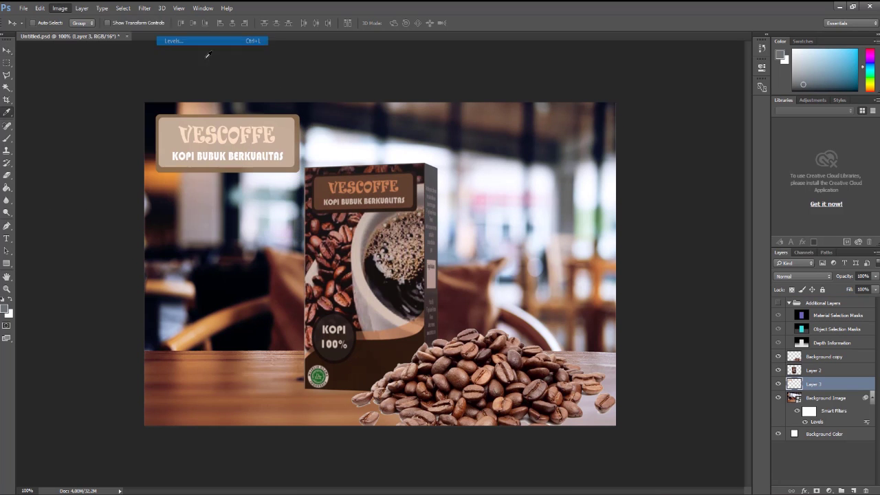
mouse_move(615, 225)
mouse_down()
mouse_move(558, 226)
mouse_move(593, 225)
mouse_up()
click(649, 134)
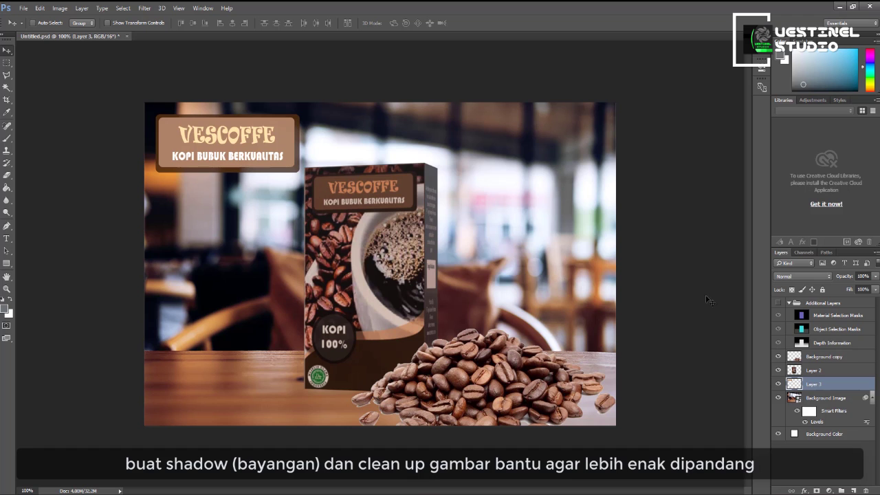
- Add a new empty layer and place it between the Background copy and Layer 2 layers
click(806, 357)
click(854, 490)
drag(825, 356, 825, 376)
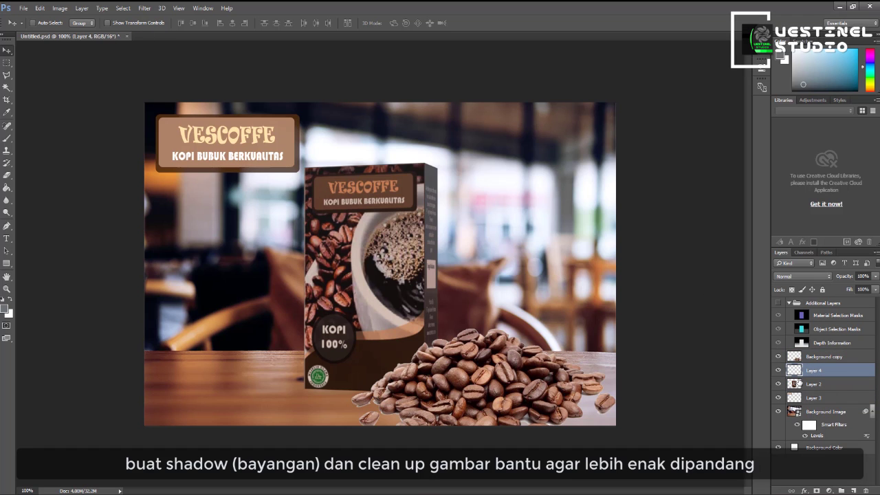
- Paint a soft shadow around the coffee beans on Layer 4 with a table-brown, size 58 brush at 31% opacity
click(4, 309)
click(282, 402)
click(543, 128)
click(7, 138)
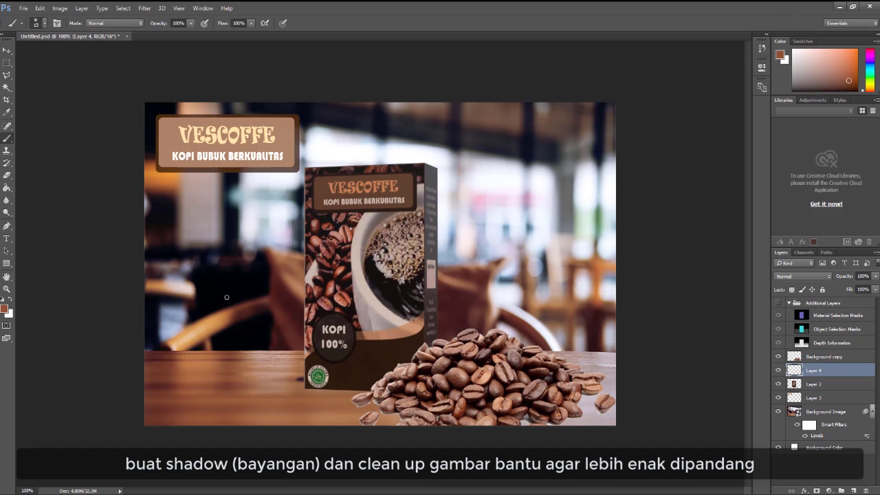
click(43, 23)
click(191, 23)
drag(191, 34, 159, 35)
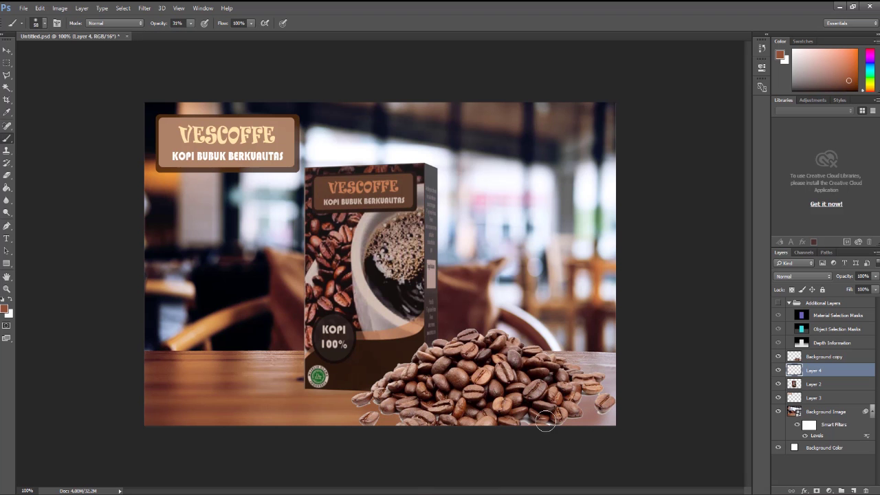
- Outline the pale fringe around the lower-left coffee beans on the Background copy layer with the Polygonal Lasso, delete it and deselect
click(7, 75)
click(811, 358)
key(ctrl+plus)
key(ctrl+plus)
key(ctrl+plus)
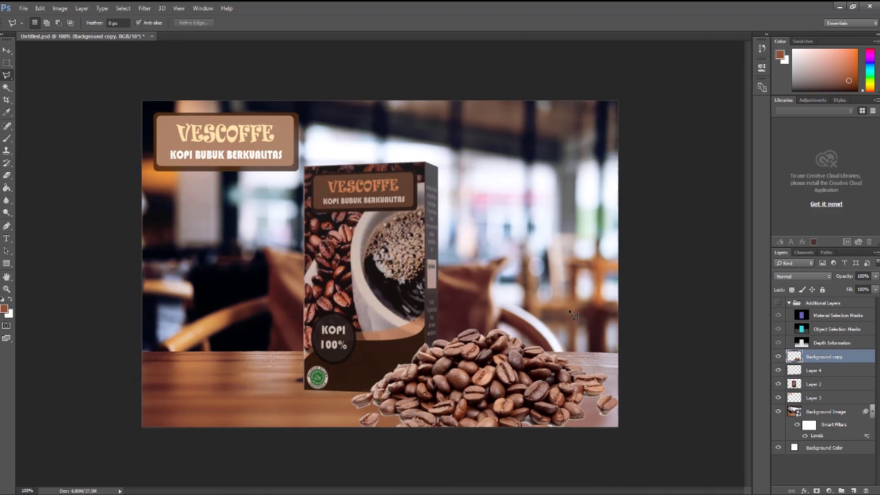
scroll(557, 342, down, 3)
scroll(550, 330, down, 5)
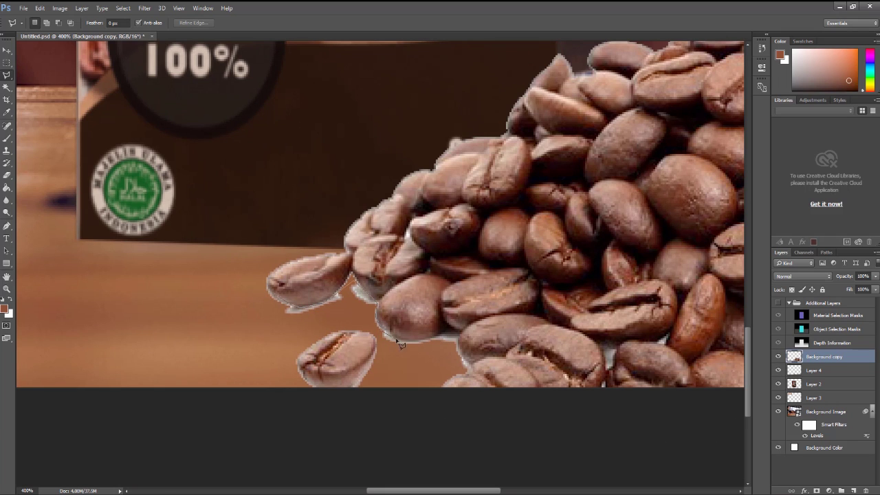
click(421, 340)
click(450, 329)
click(458, 335)
click(462, 355)
click(470, 370)
click(453, 377)
click(444, 386)
click(425, 406)
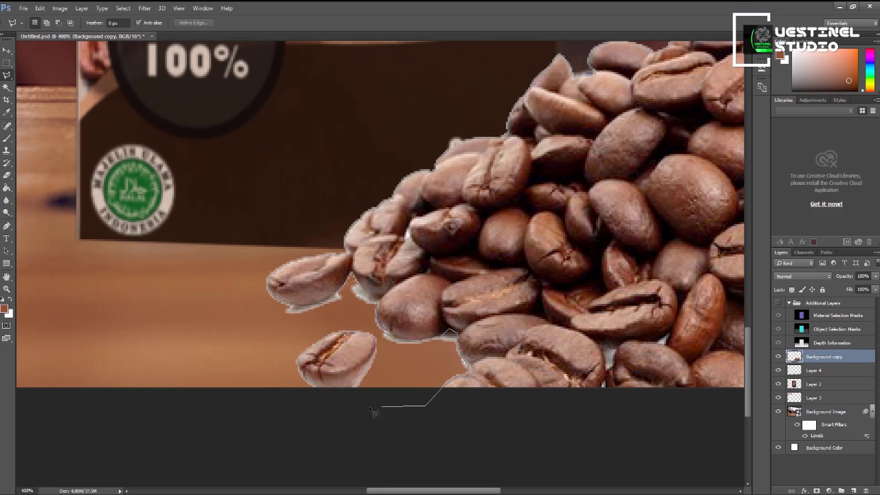
click(274, 355)
double_click(209, 271)
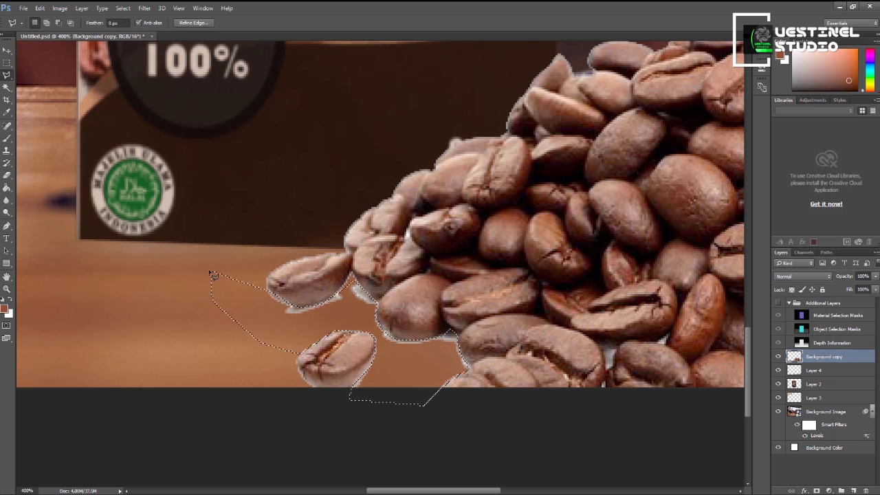
key(Delete)
key(ctrl+d)
- Cut out the white remnants in the gaps between the coffee beans along the image's lower edge
drag(416, 491, 467, 491)
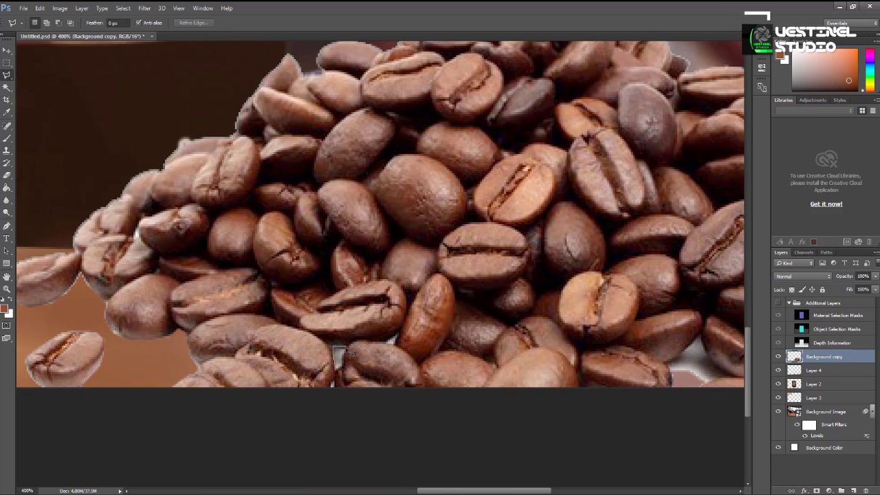
key(ctrl+d)
ctrl+scroll(404, 375, right, 4)
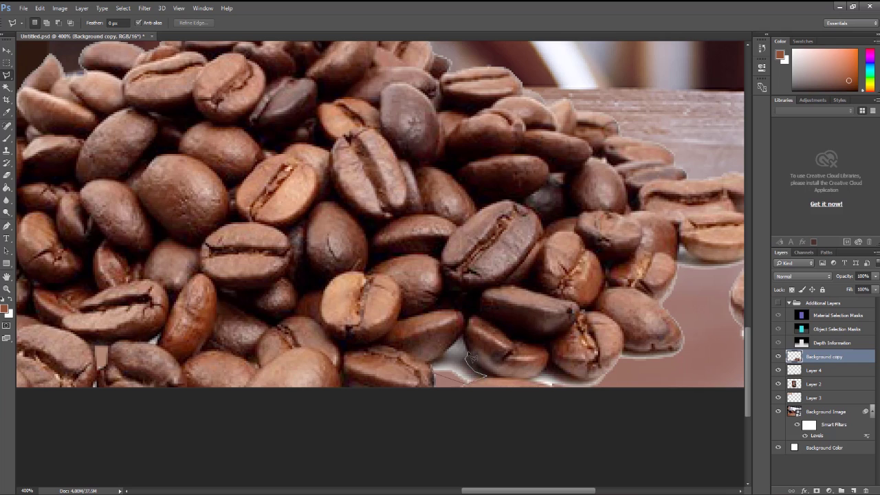
double_click(446, 368)
key(Delete)
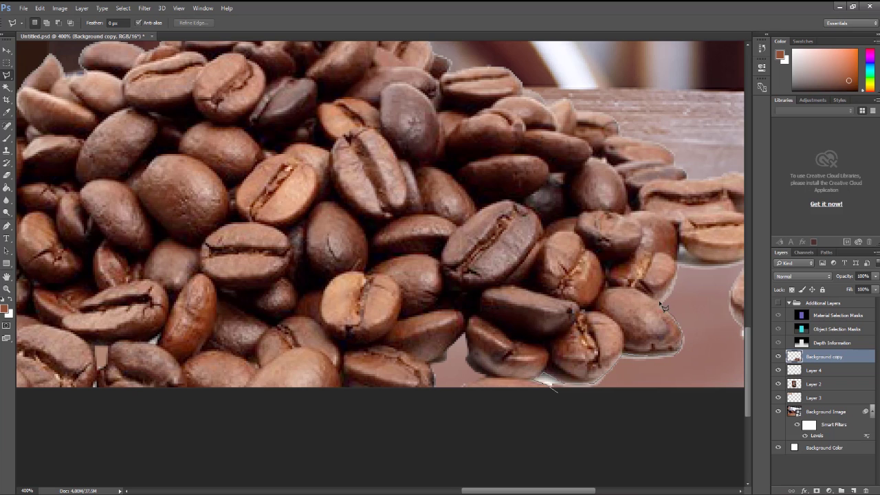
- Outline the pale fringe around the right-hand coffee beans with the Polygonal Lasso, delete it and deselect
ctrl+scroll(697, 264, right, 3)
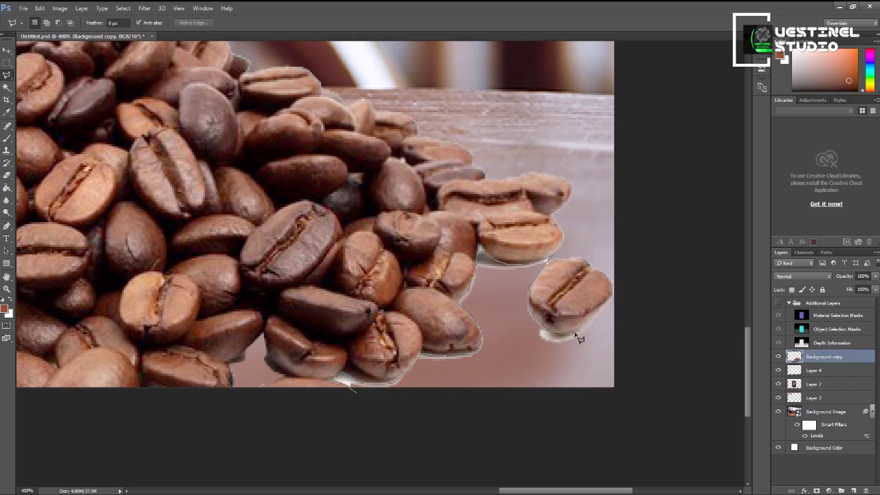
click(637, 295)
click(675, 374)
click(644, 429)
double_click(419, 445)
key(Delete)
key(ctrl+d)
alt+scroll(486, 301, down, 4)
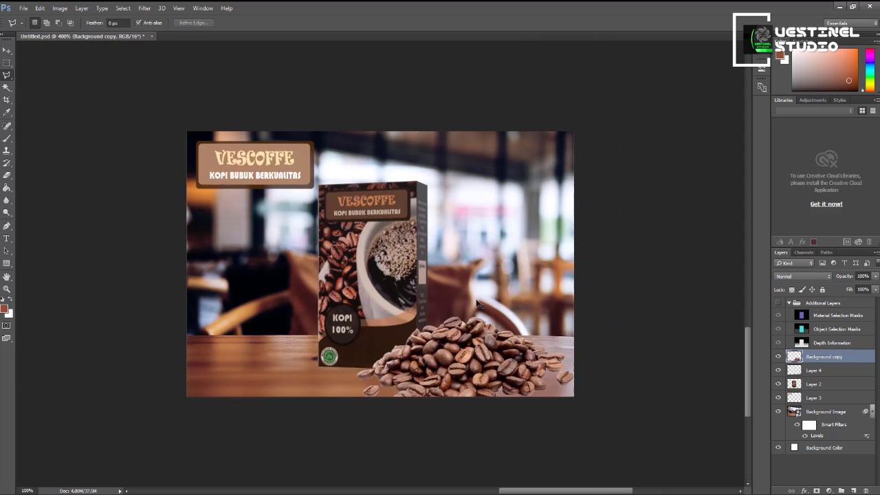
key(ctrl+plus)
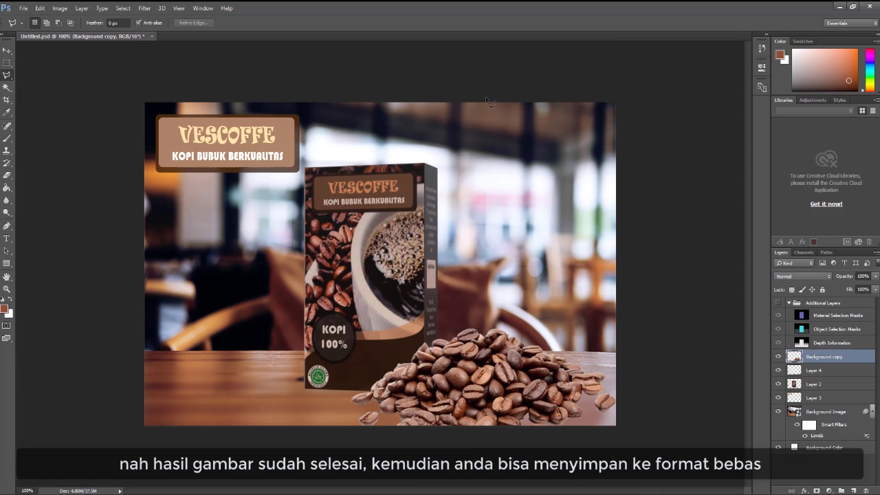
- Save a JPEG copy of the finished mockup to the Desktop as wall kopi.jpg
click(23, 8)
click(42, 112)
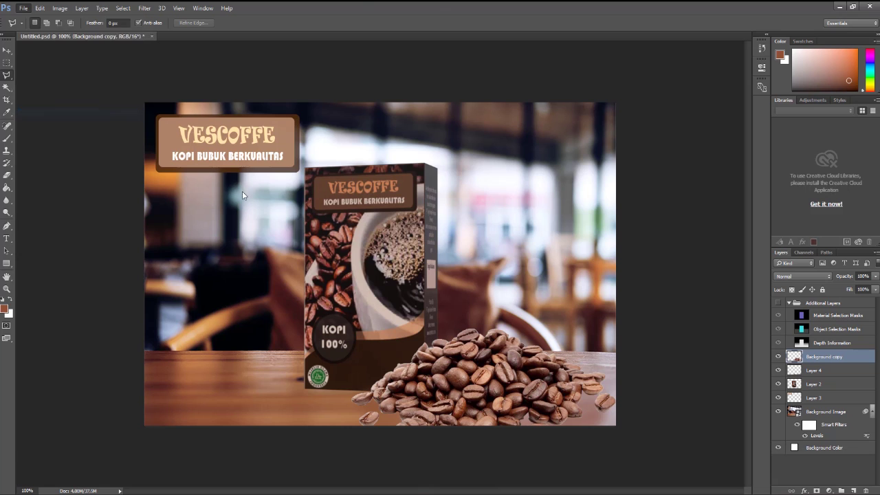
click(153, 221)
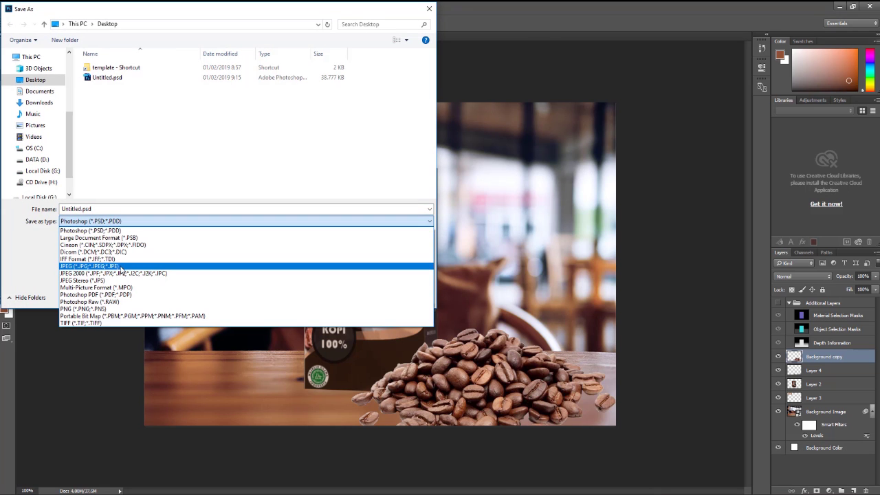
click(121, 266)
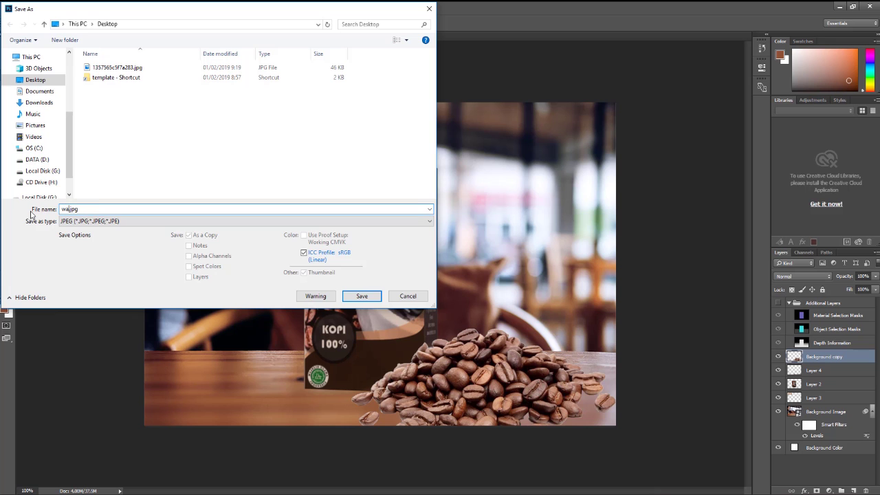
text(wall)
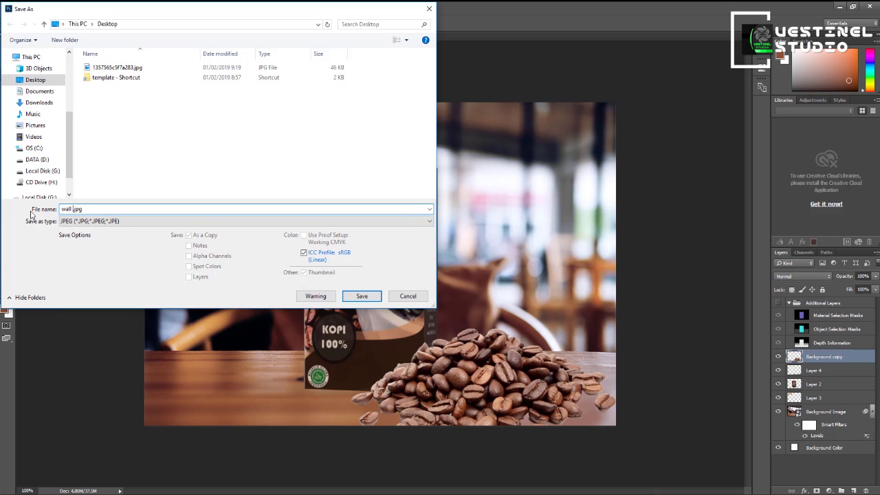
text( kopi)
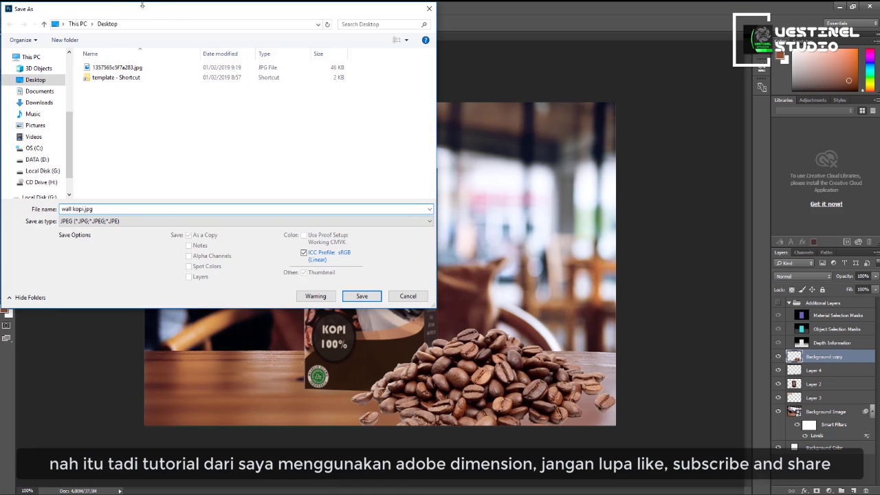
drag(141, 5, 479, 41)
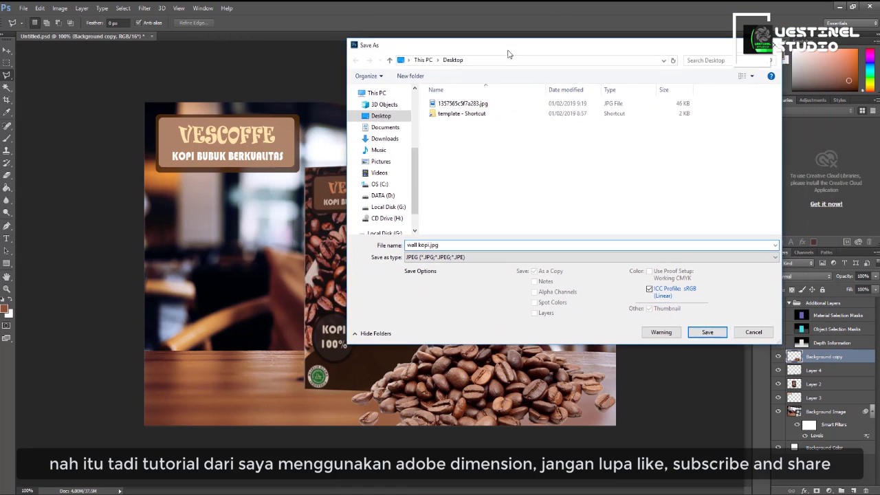
click(699, 332)
click(393, 140)
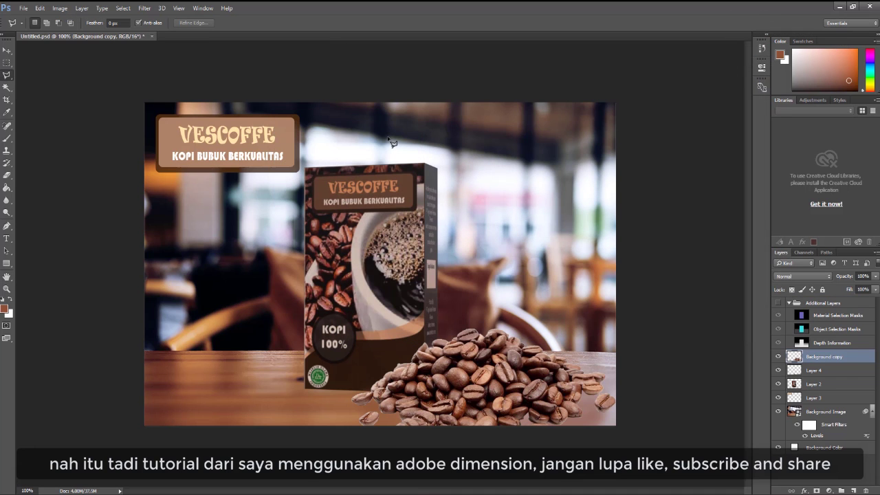